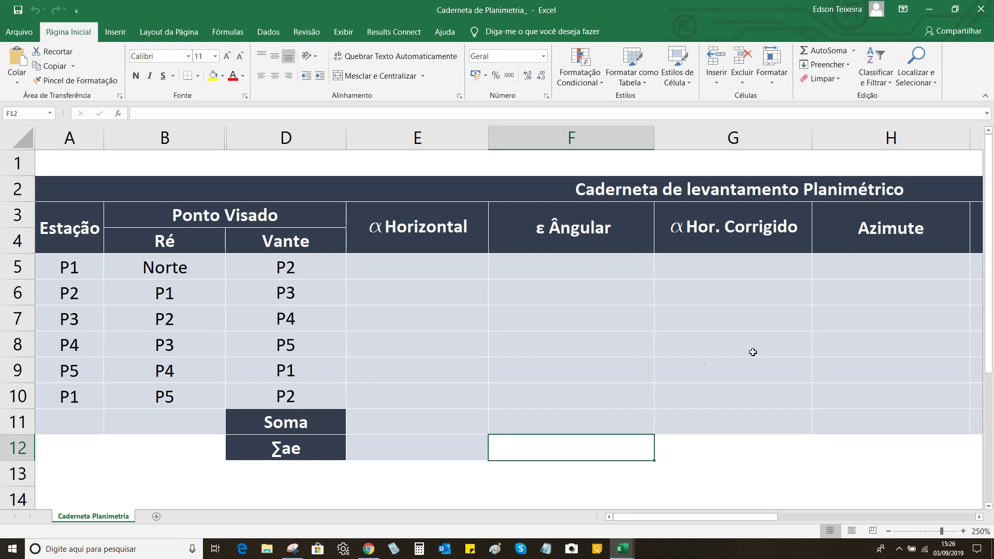
Step: Switch to Chrome and copy the complete Convert_Degree function code from the Microsoft support article on converting angles
left_click(367, 550)
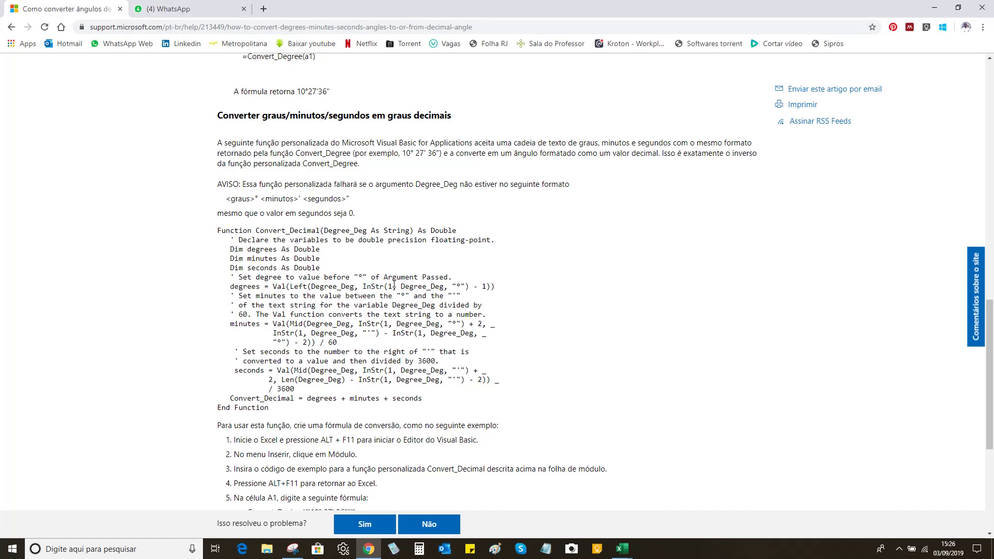
scroll(394, 284, "down", 1)
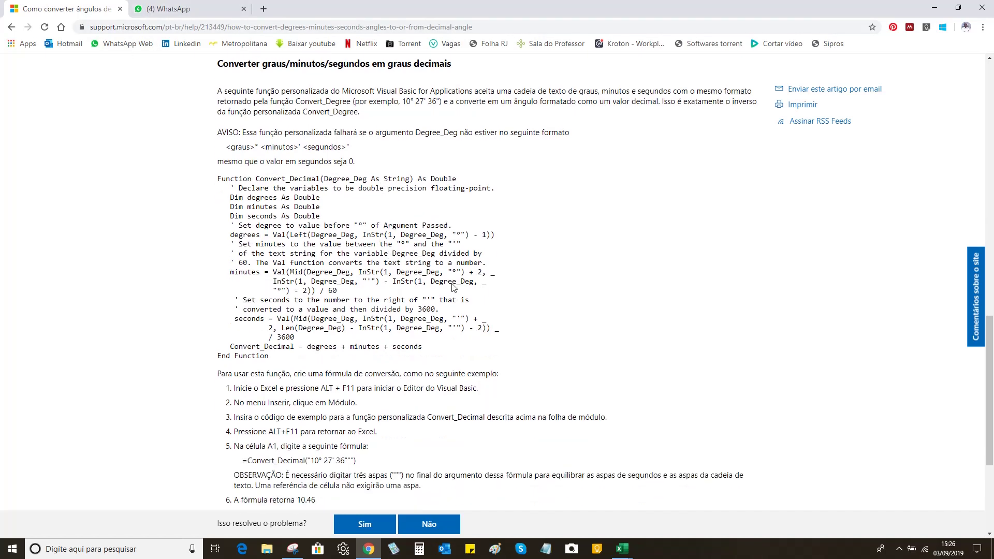
scroll(385, 239, "up", 1)
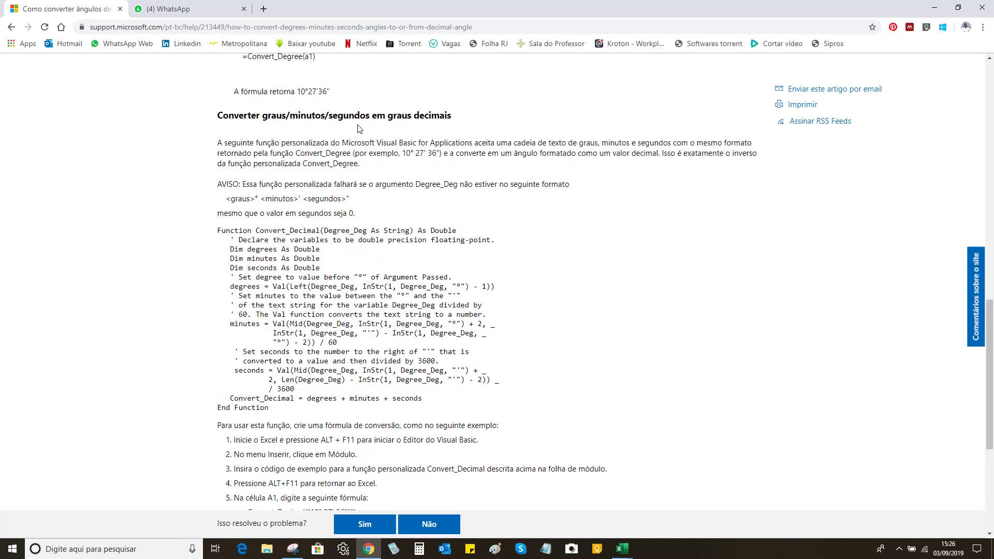
scroll(487, 290, "down", 6)
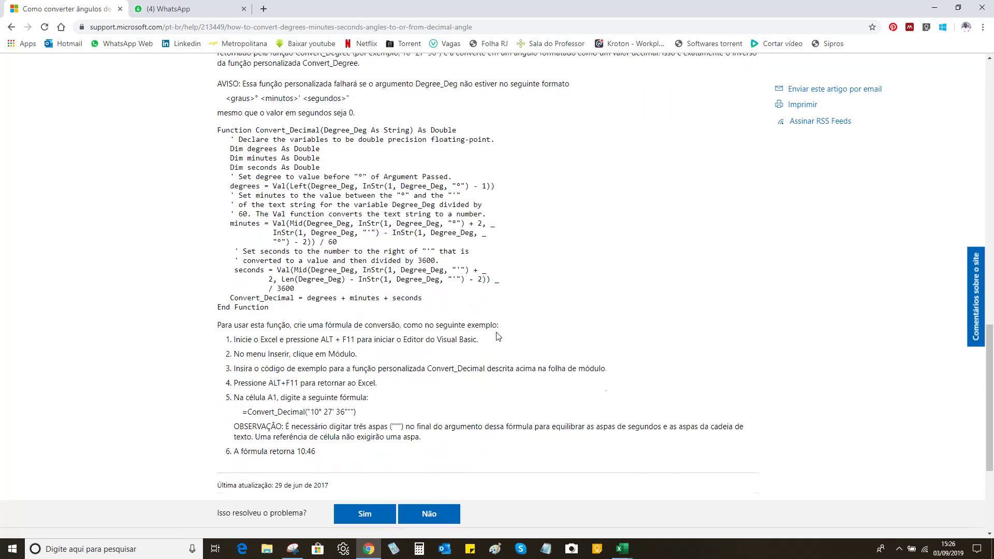
scroll(457, 209, "up", 15)
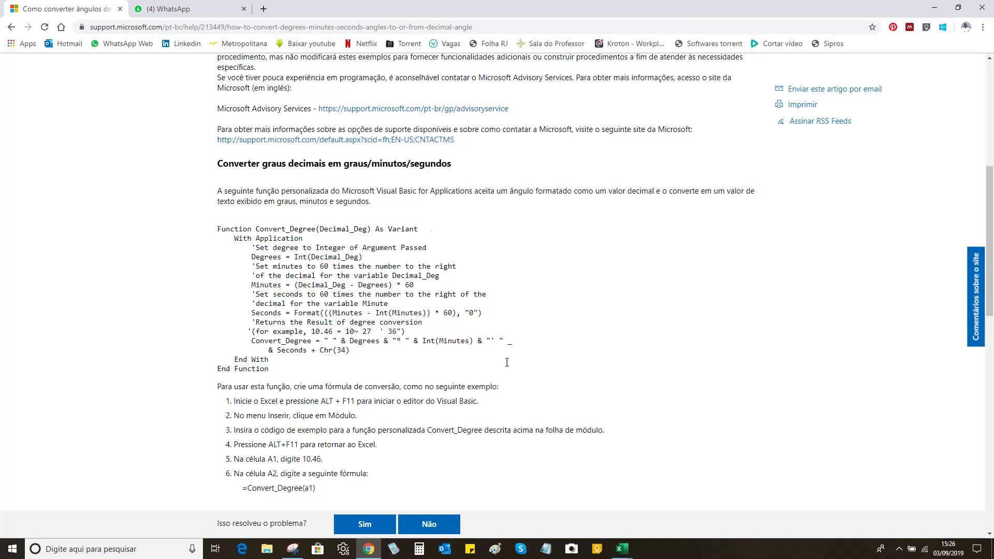
scroll(493, 302, "down", 1)
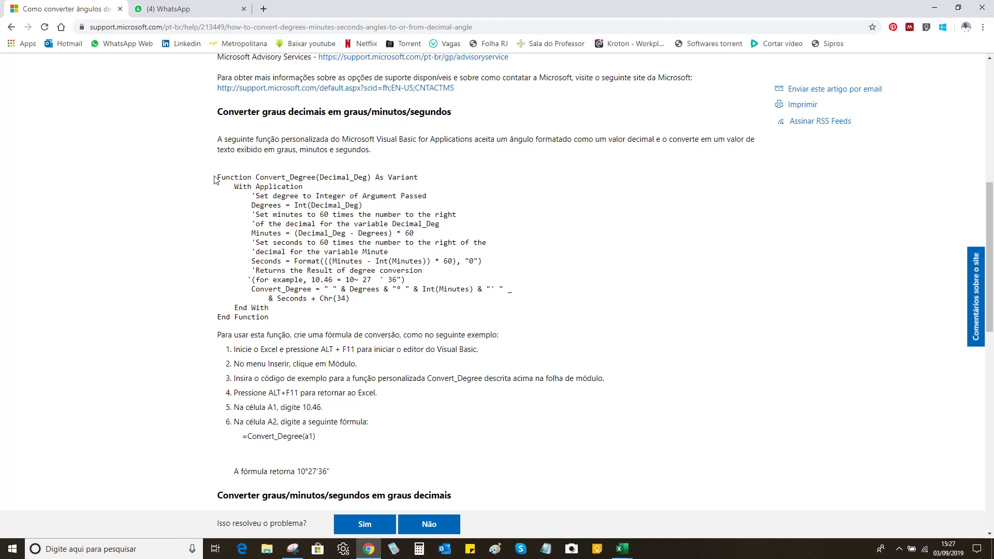
left_click_drag(217, 177, 269, 317)
right_click(284, 253)
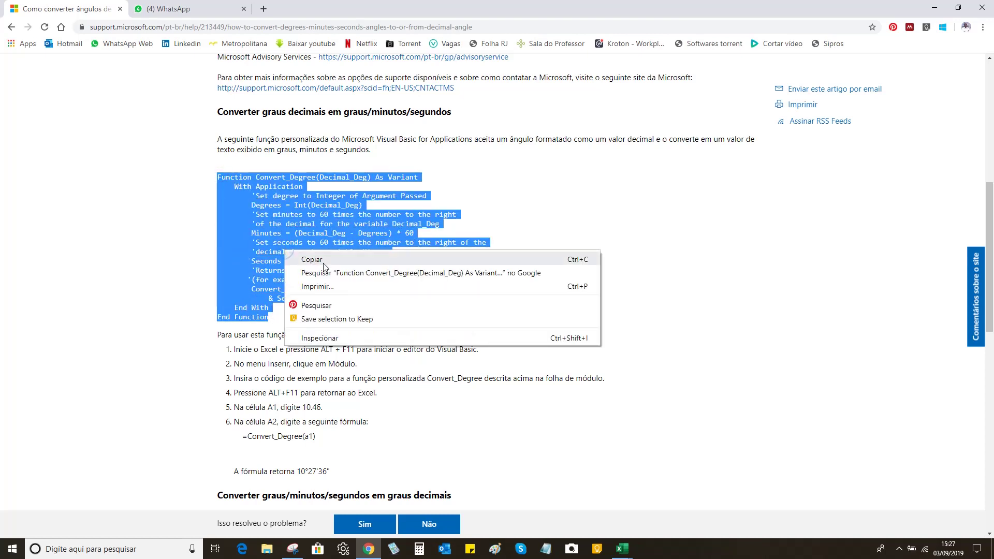
left_click(298, 255)
Step: Switch to the Caderneta de Planimetria_ workbook in Excel and insert a new standard module in its VBA project
left_click(621, 550)
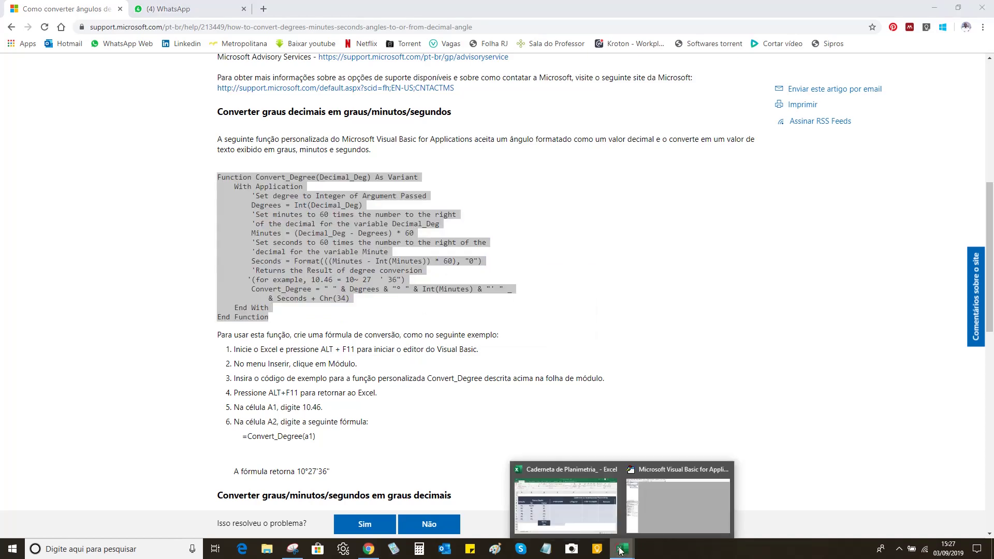
left_click(578, 511)
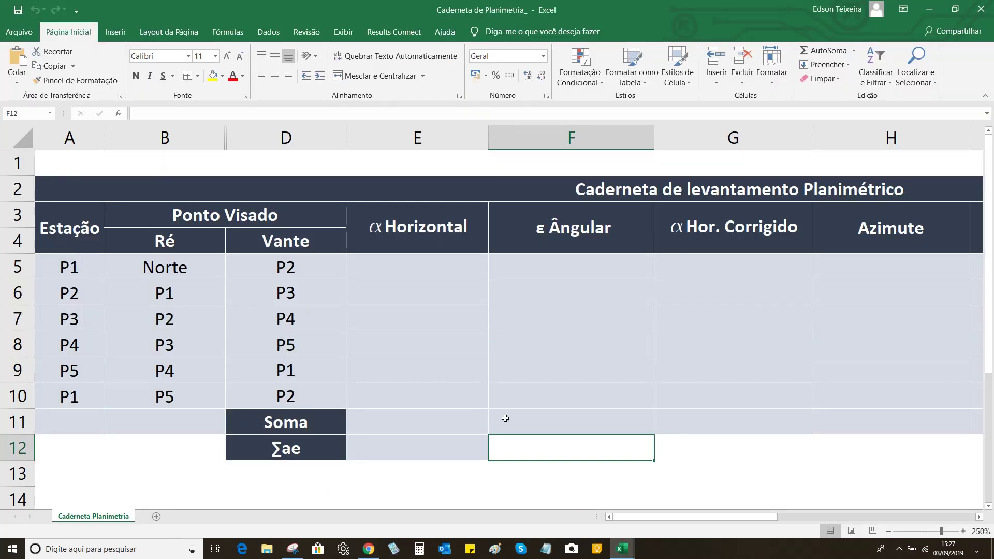
key("alt+F11")
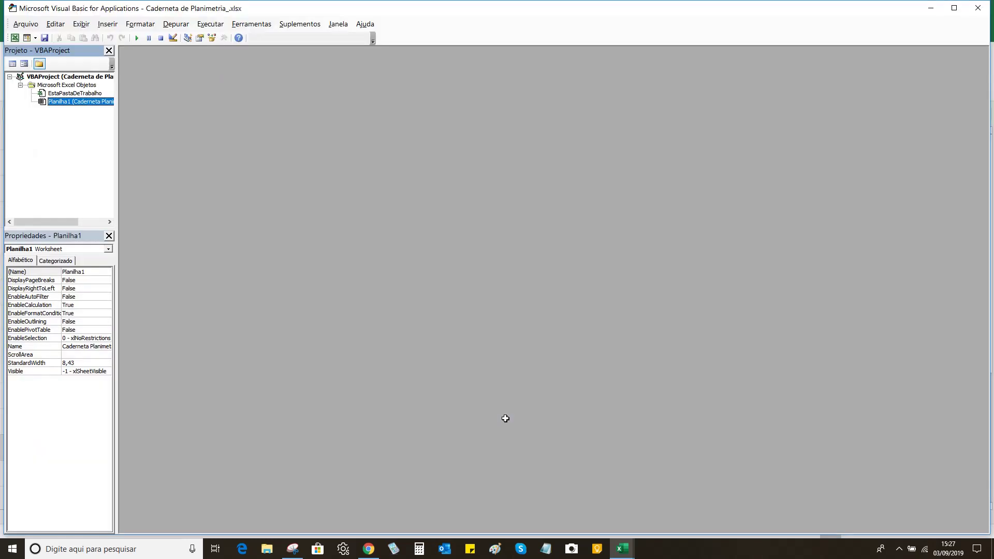
left_click(107, 25)
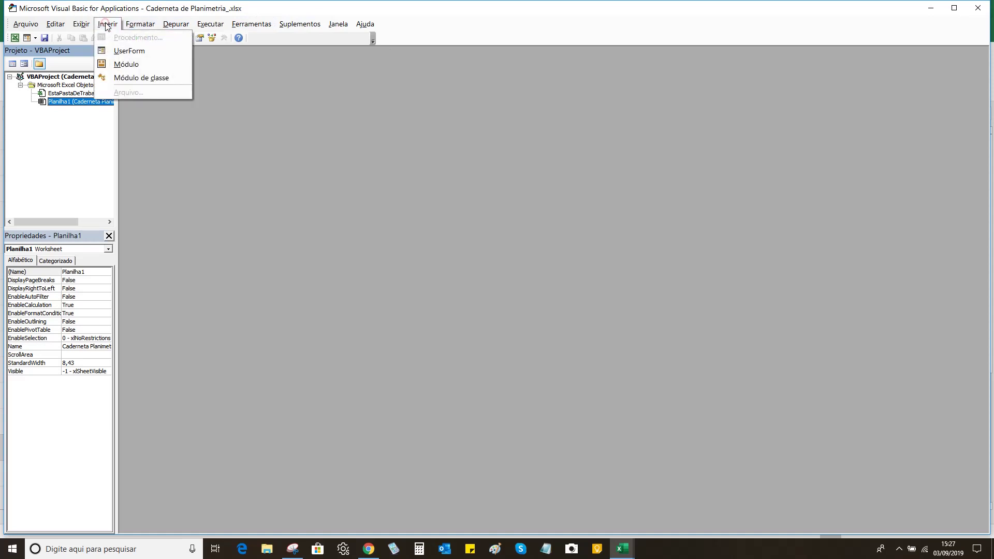
left_click(128, 64)
Step: Paste the Convert_Degree code into the empty module and save the workbook, accepting the macro-free format
right_click(147, 80)
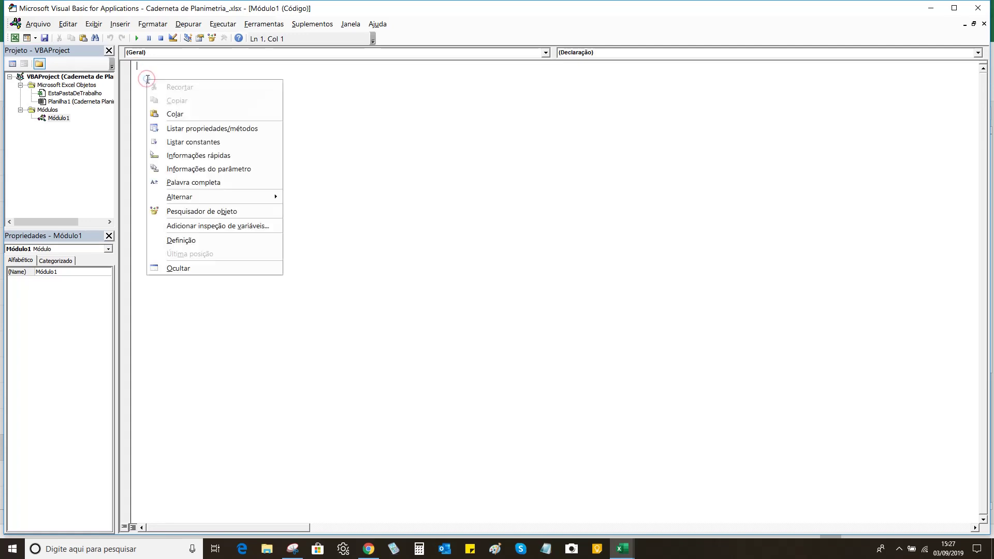
left_click(175, 113)
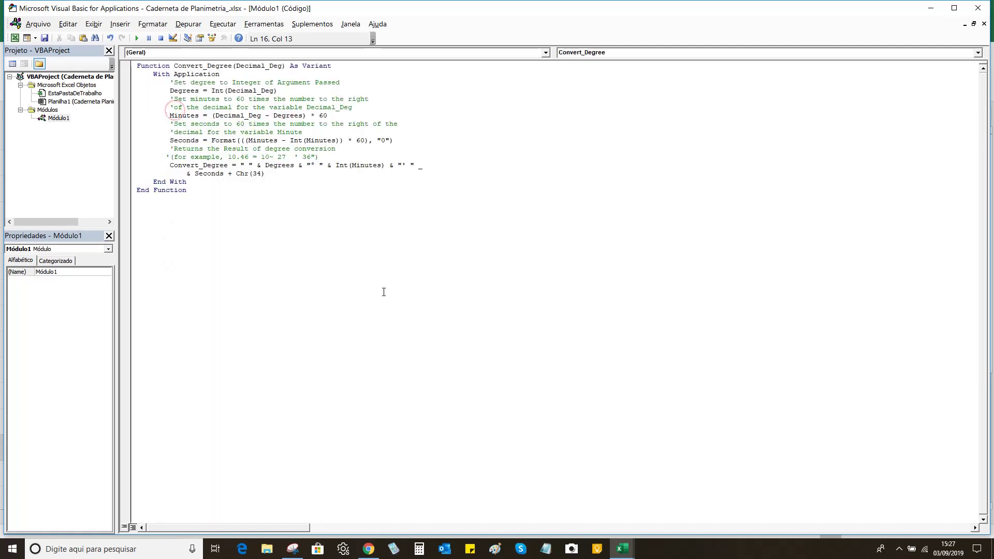
left_click(44, 38)
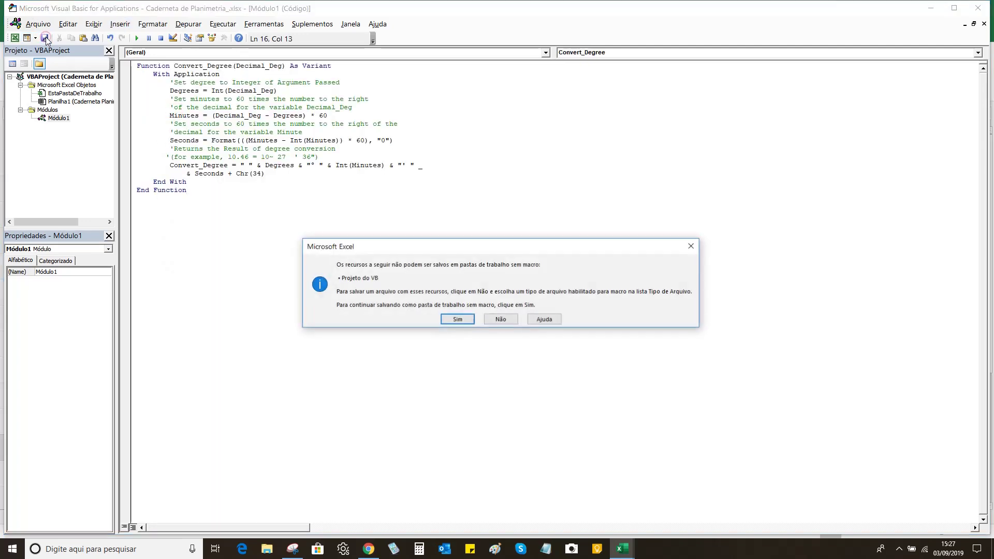
left_click(457, 319)
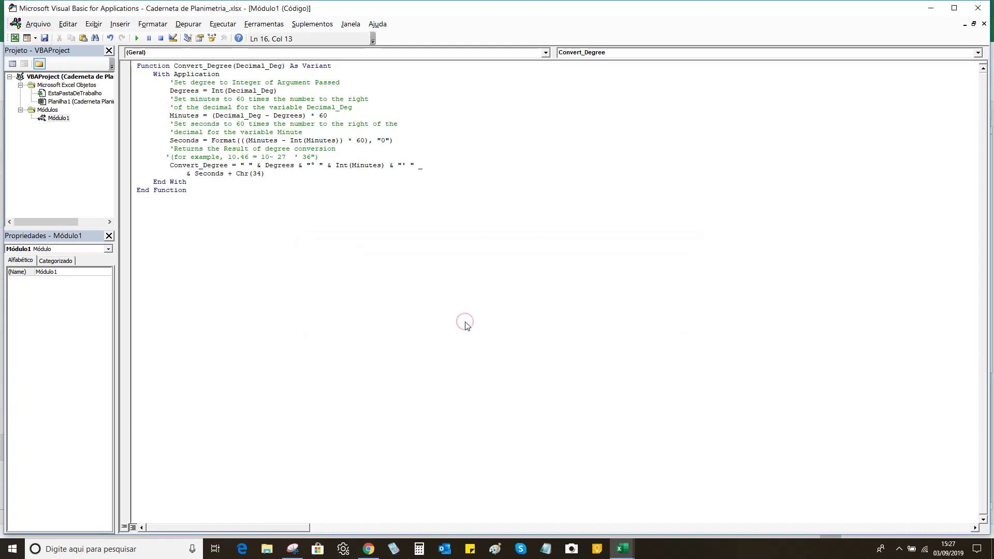
Step: Switch to Chrome and copy the complete Convert_Decimal function code from the section on converting degrees/minutes/seconds to decimal degrees
left_click(373, 552)
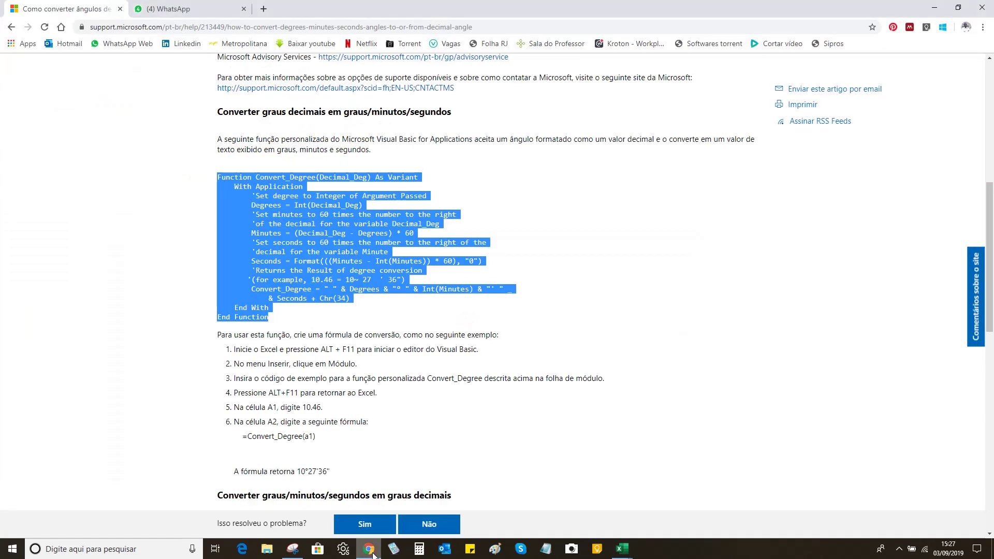
left_click(430, 423)
scroll(396, 374, "down", 3)
scroll(396, 374, "down", 5)
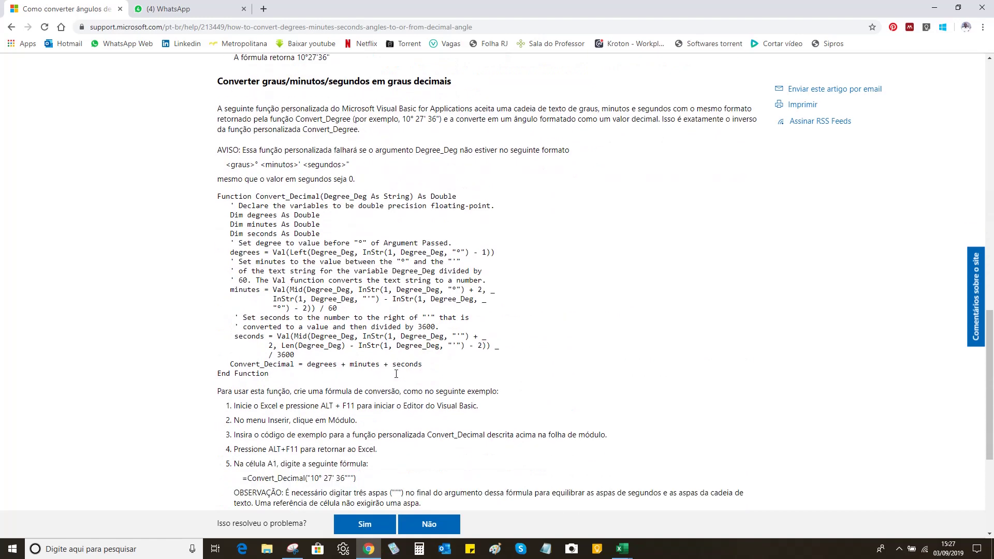
left_click_drag(269, 373, 218, 197)
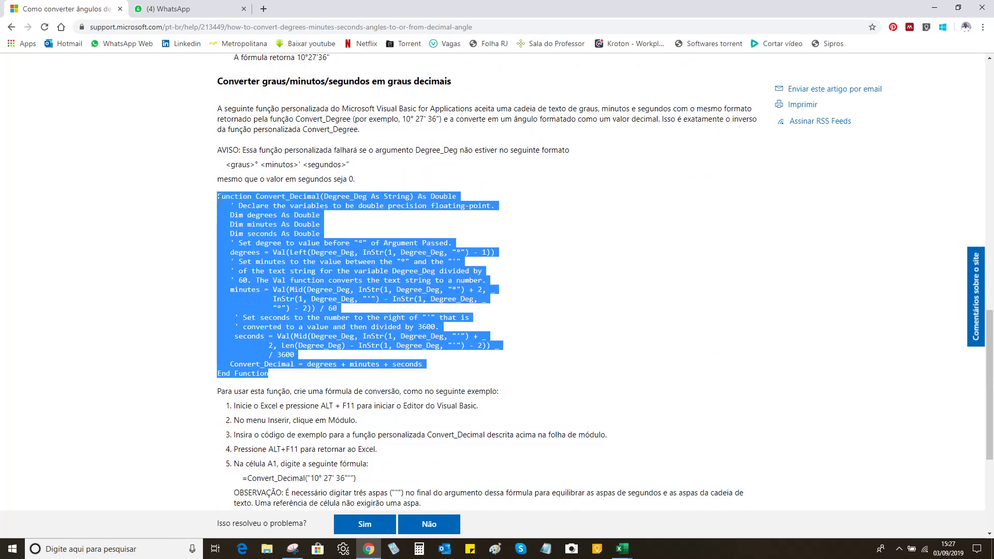
right_click(258, 216)
left_click(265, 223)
Step: Return to the Caderneta de Planimetria_ workbook in Excel and insert a second standard module in its VBA project
left_click(623, 550)
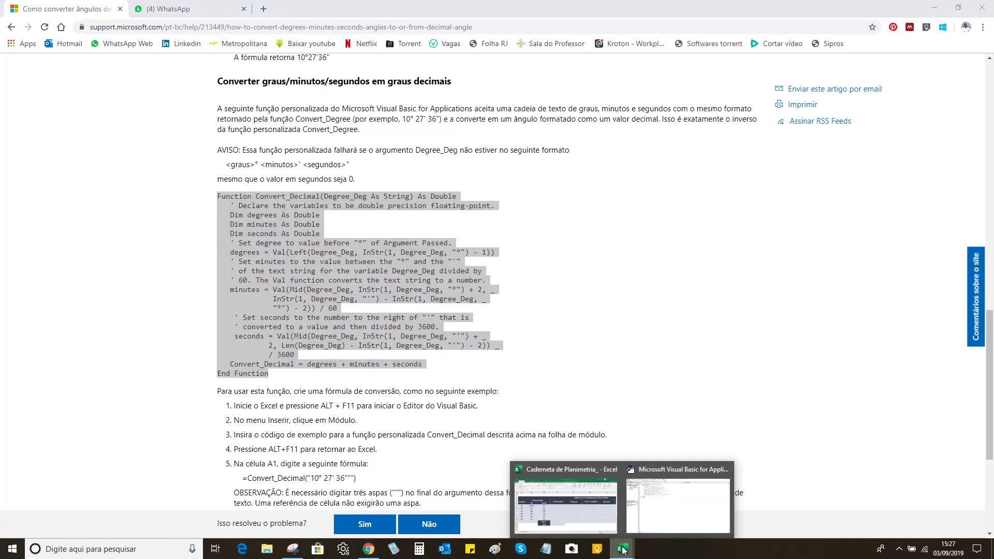
left_click(580, 522)
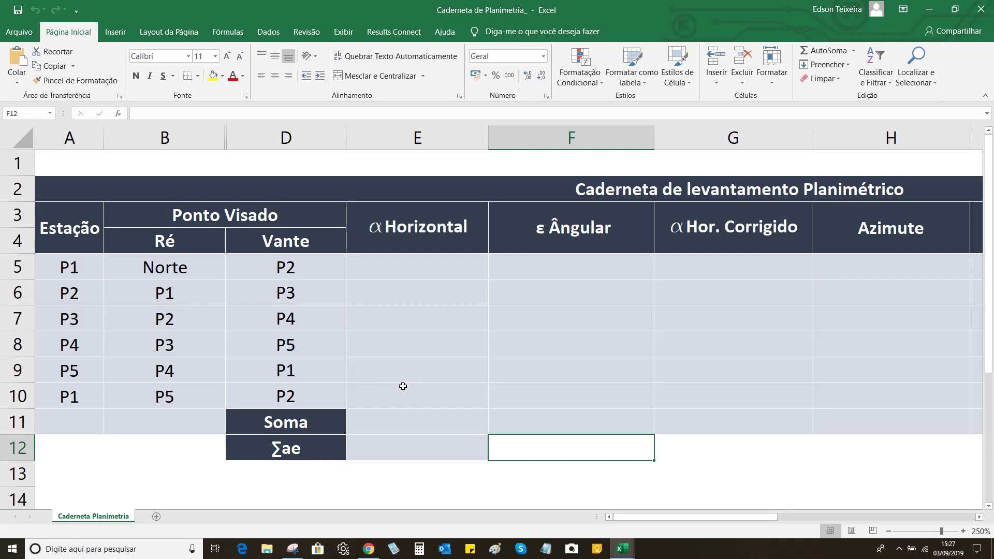
key("alt+F11")
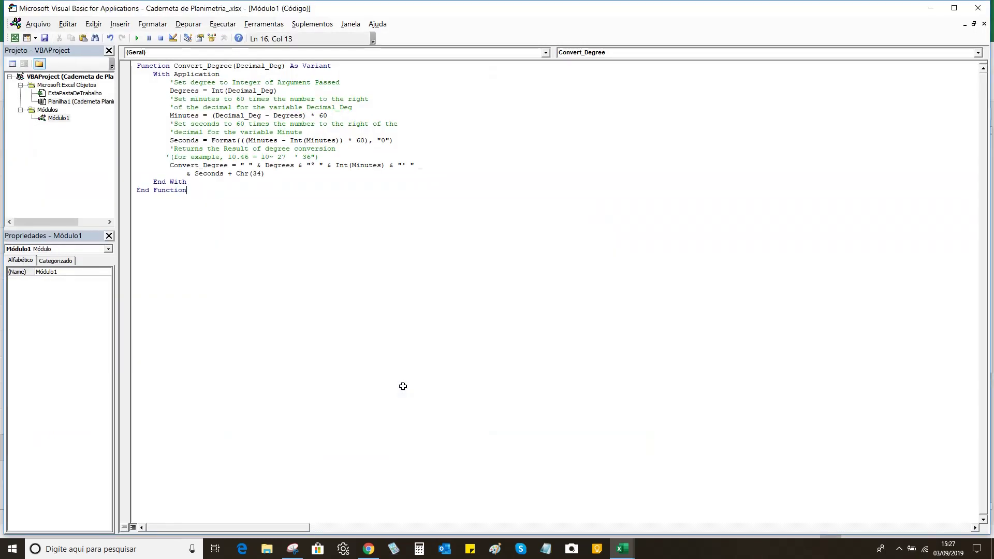
left_click(120, 24)
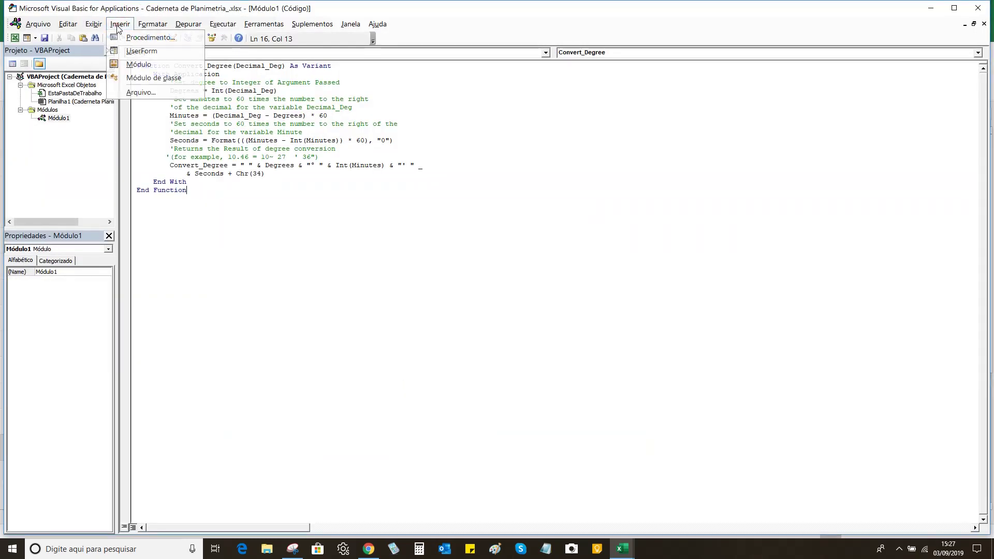
left_click(141, 62)
Step: Paste the Convert_Decimal code into the second module, save the workbook in macro-free format and return to the worksheet
right_click(155, 78)
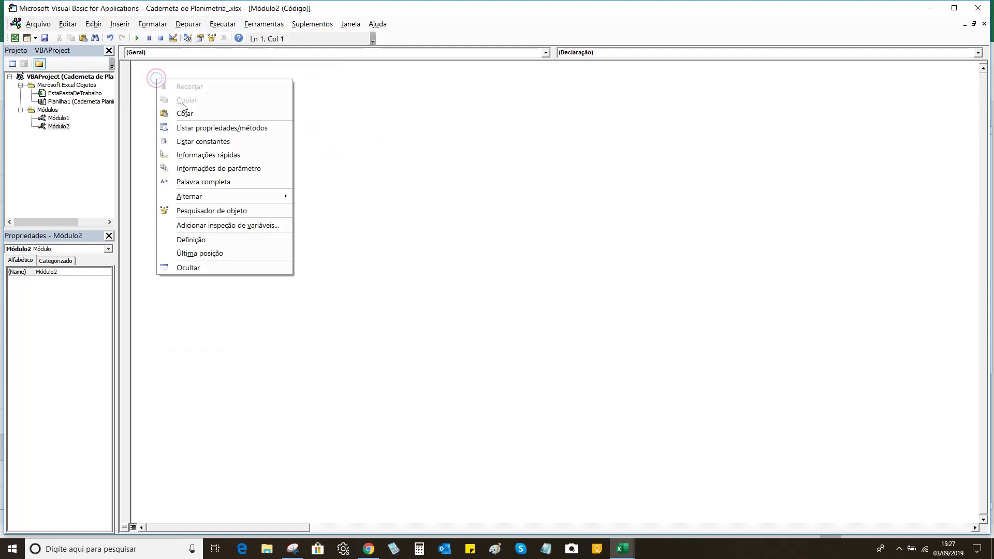
left_click(187, 114)
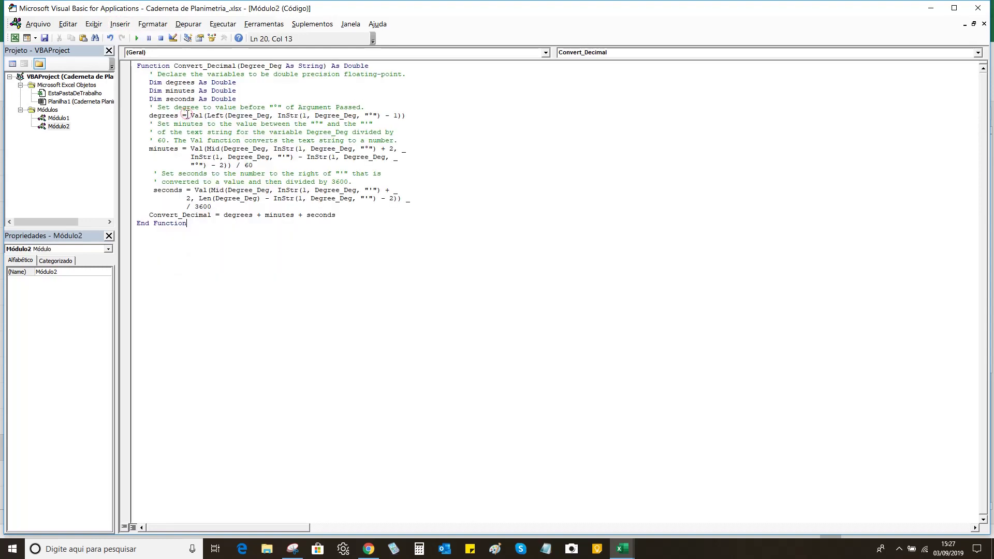
left_click(44, 41)
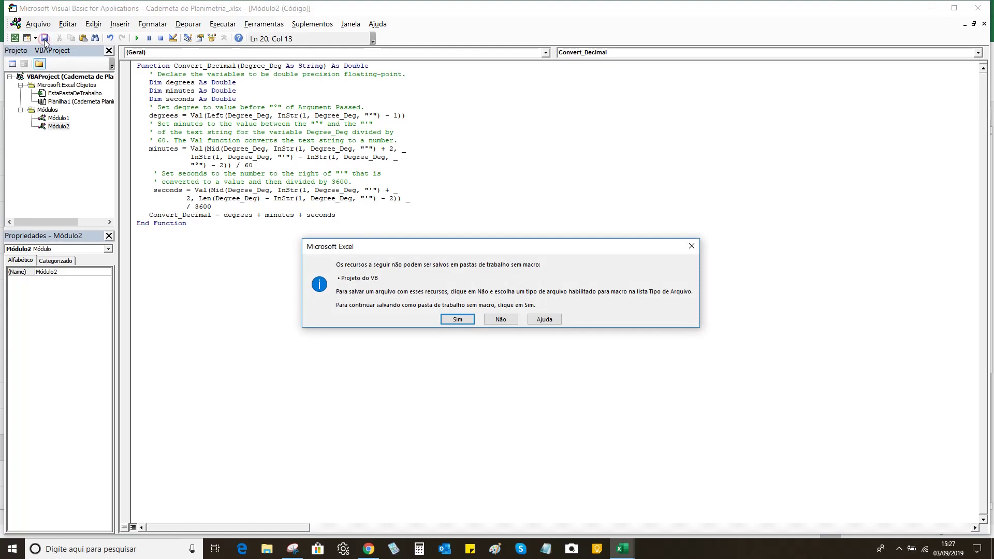
left_click(456, 318)
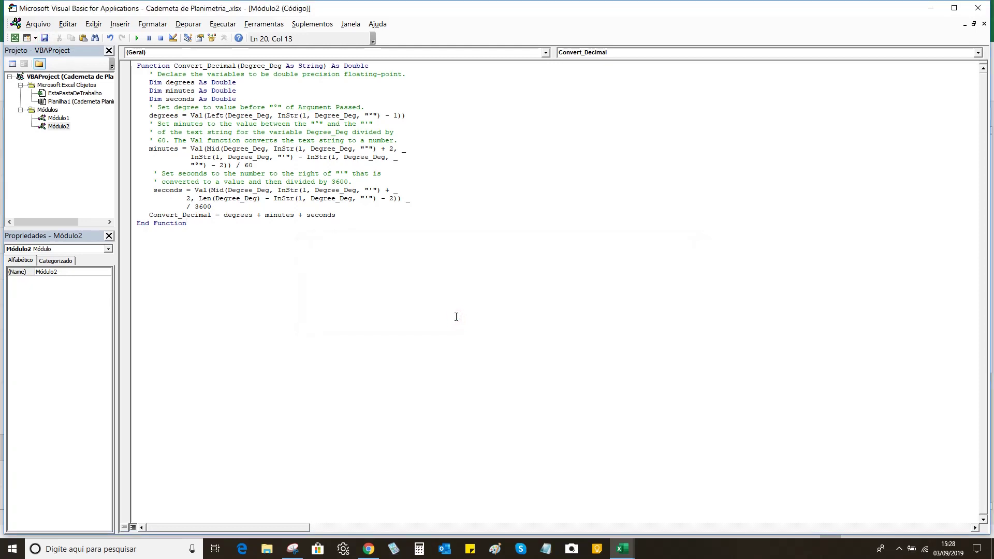
key("alt+F11")
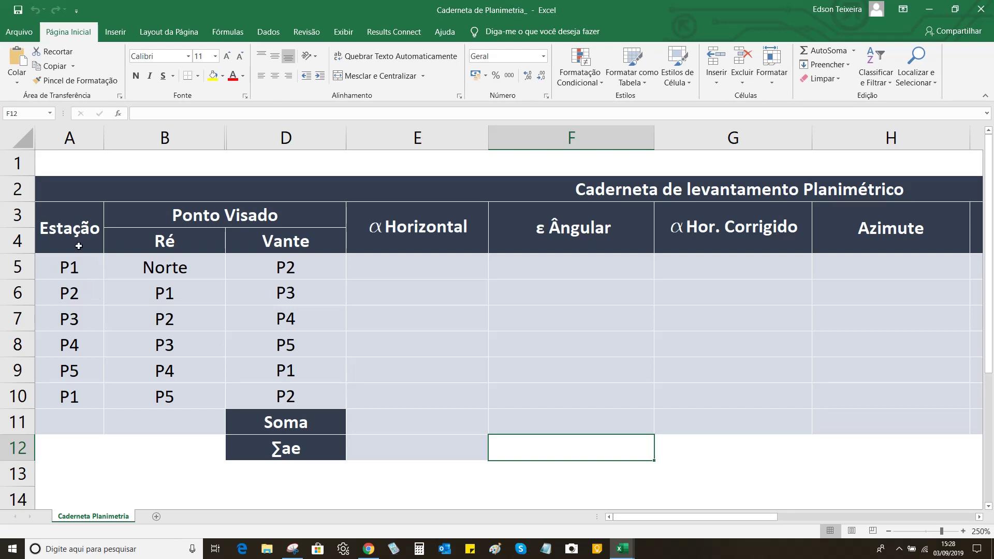
Step: Examine the station, backsight (Ré) and foresight (Vante) entries of the first two survey rows and the empty α Horizontal column
left_click(72, 273)
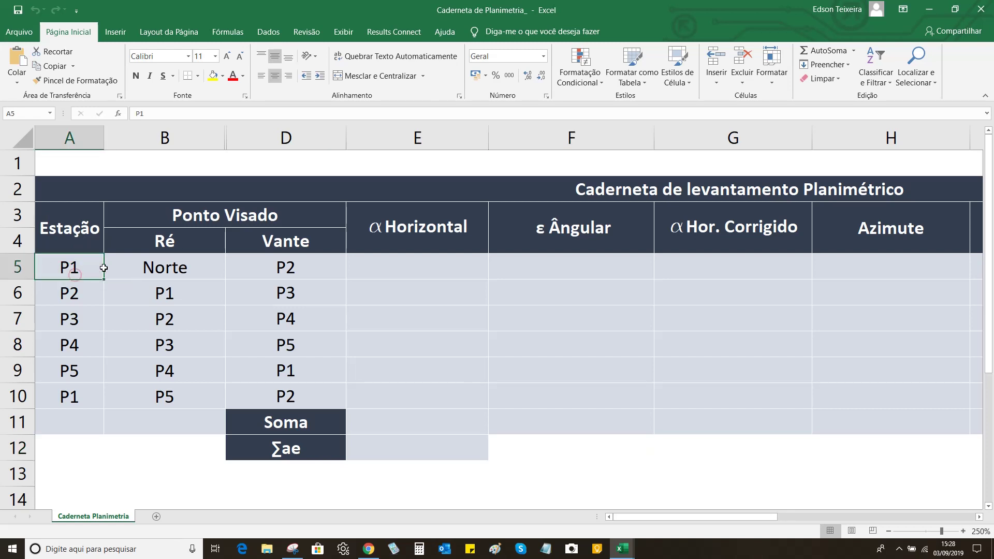
left_click(180, 268)
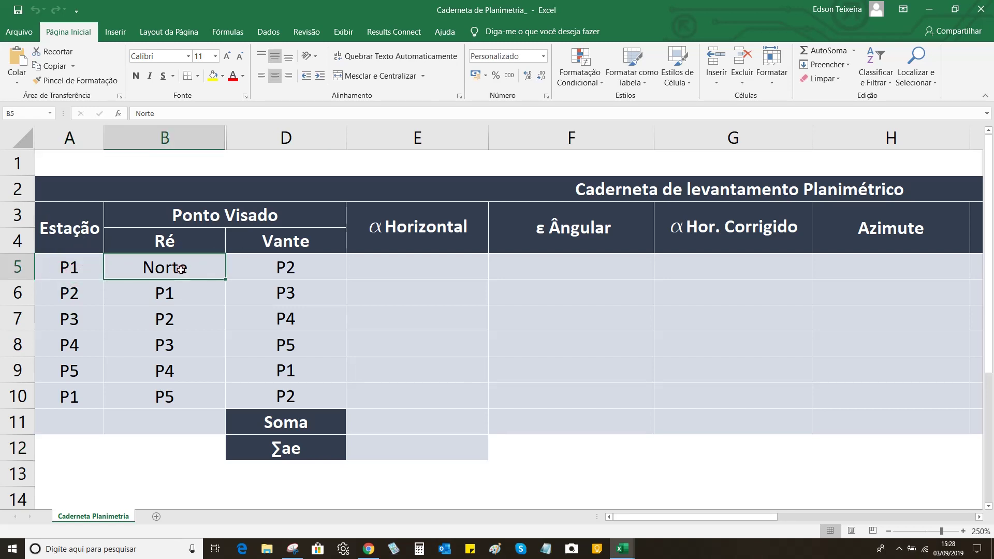
left_click(291, 268)
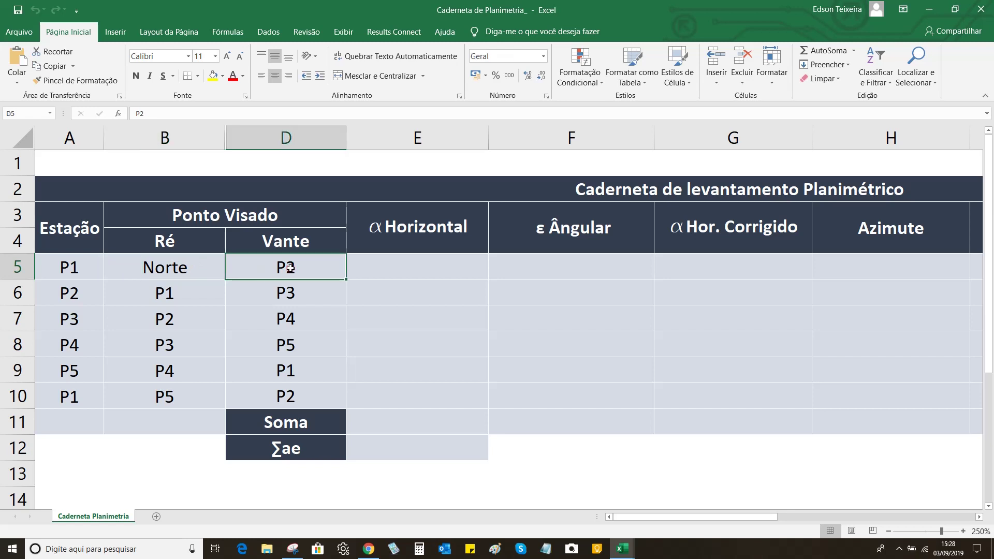
left_click(73, 294)
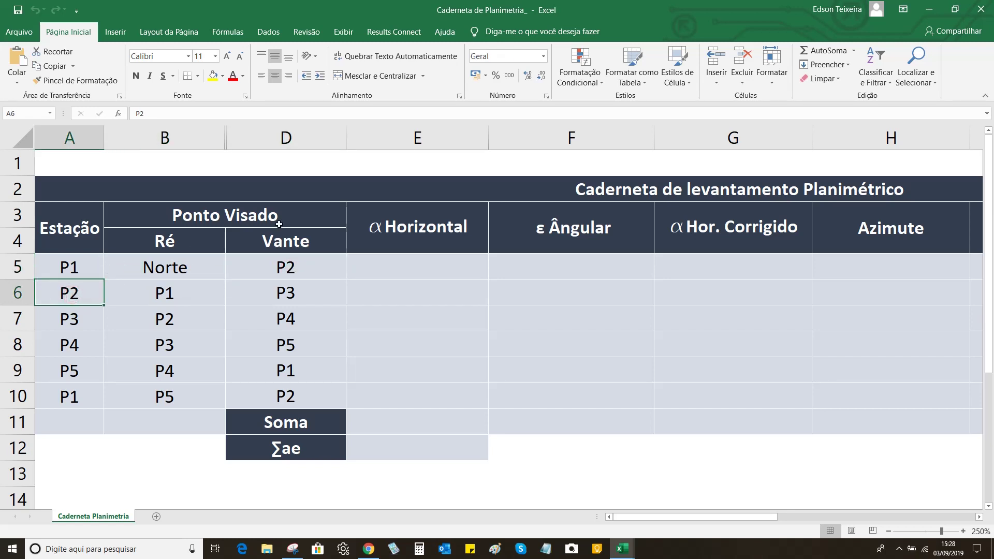
left_click(188, 297)
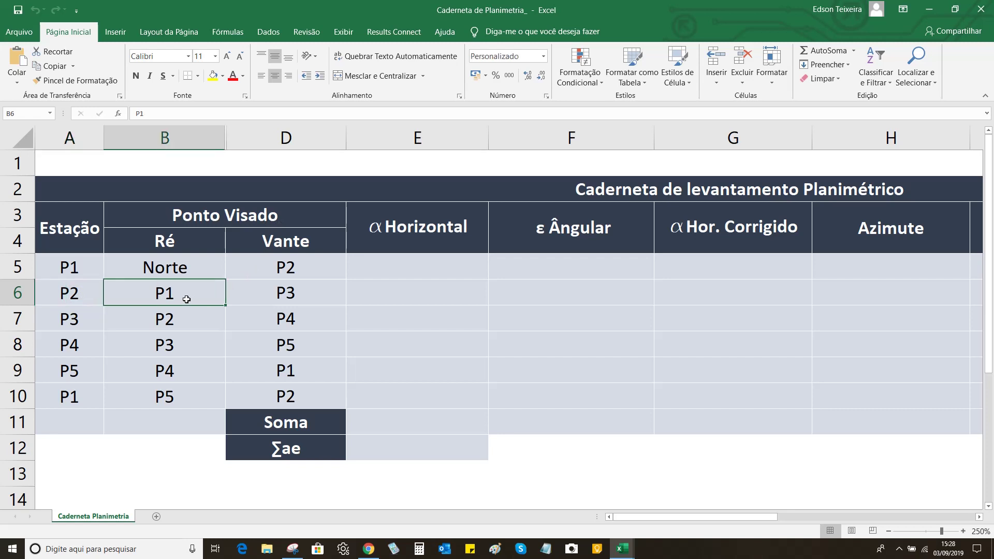
left_click(290, 292)
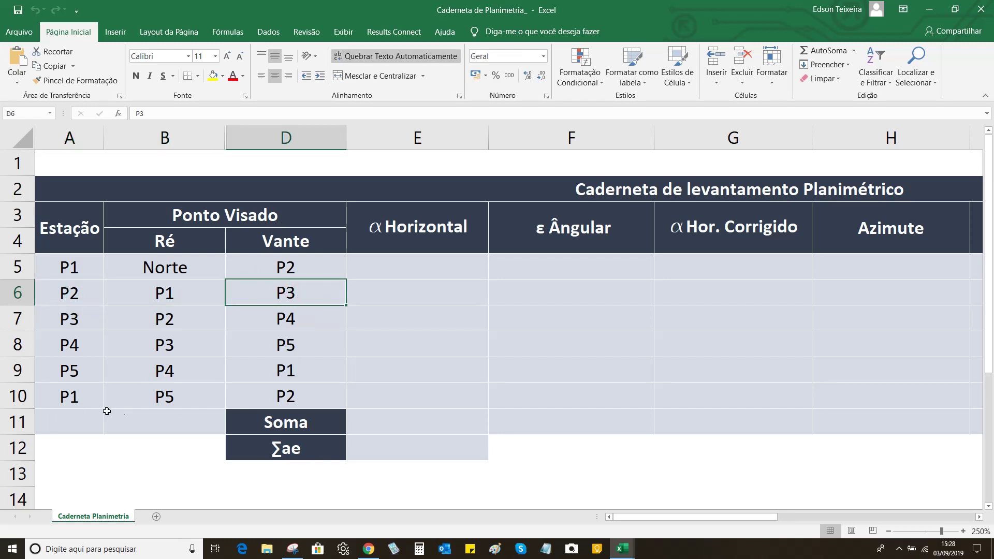
left_click(402, 297)
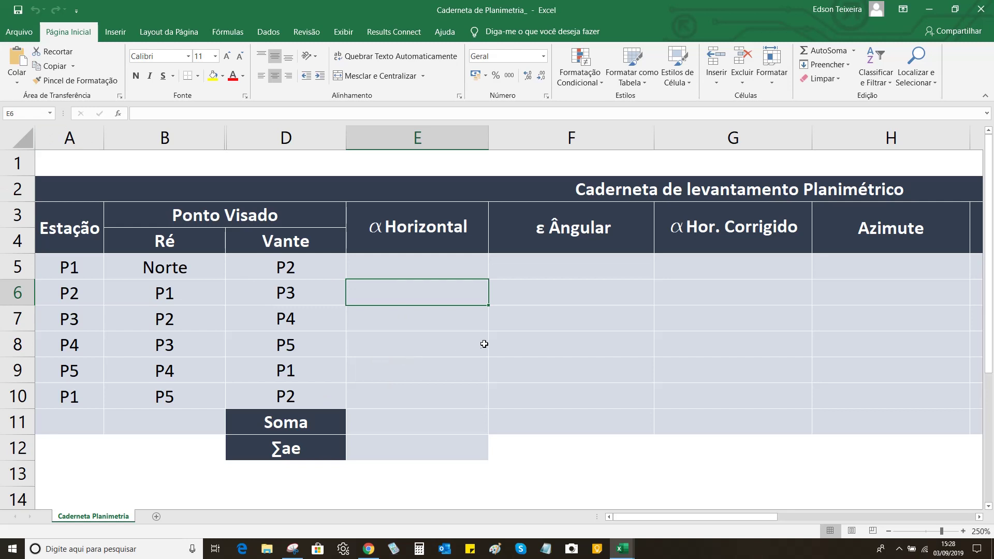
scroll(446, 329, "down", 2)
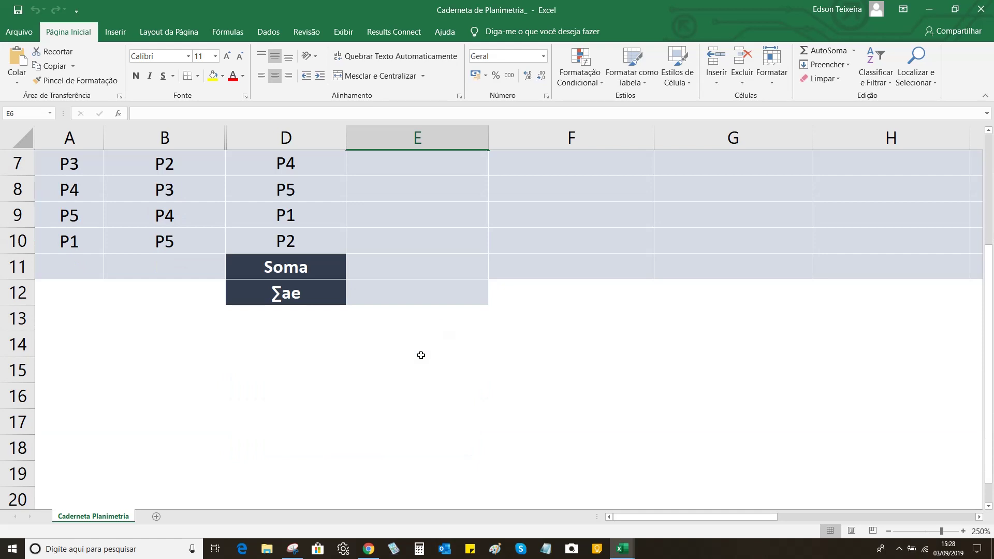
Step: Enter the test angle 45° 27' 32" in cell E15 below the survey table
left_click(415, 374)
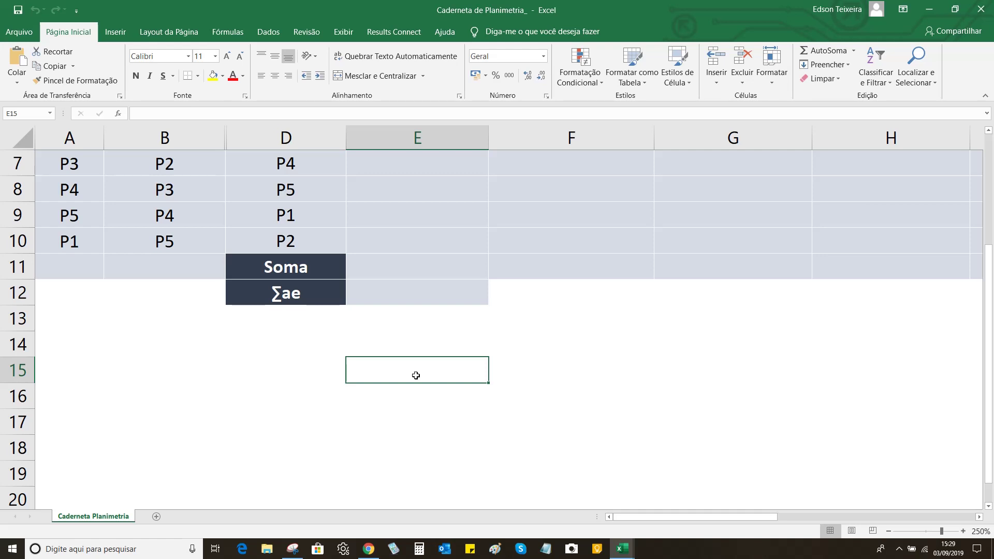
type("45")
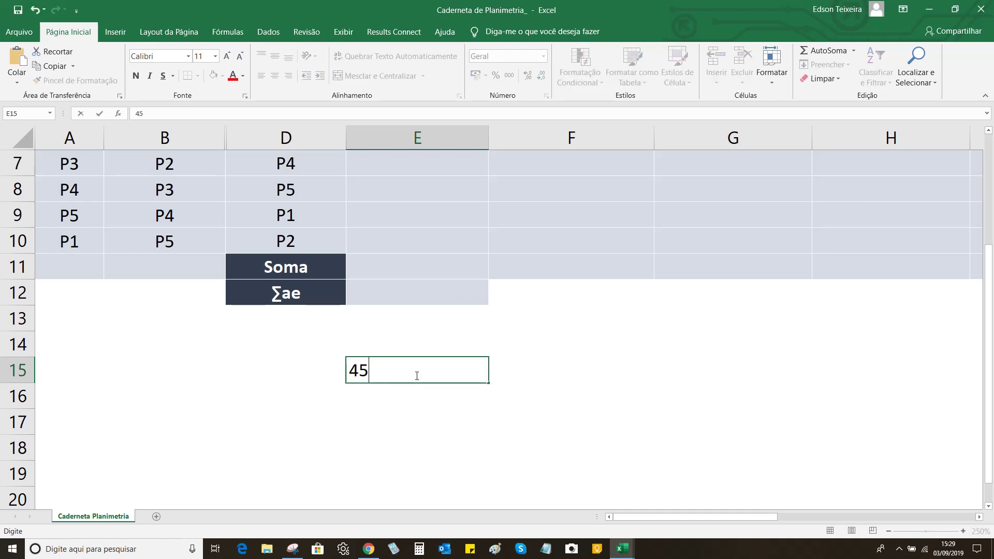
type("° 27' 32\"")
left_click(536, 446)
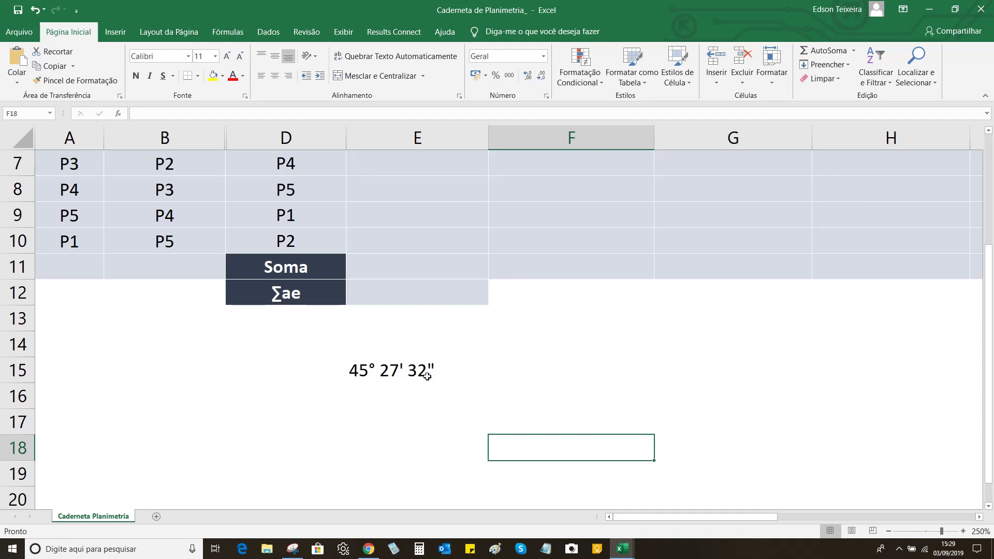
Step: Convert the test angle to decimal degrees in cell F15 with the formula =Convert_Decimal(E15)
left_click(542, 371)
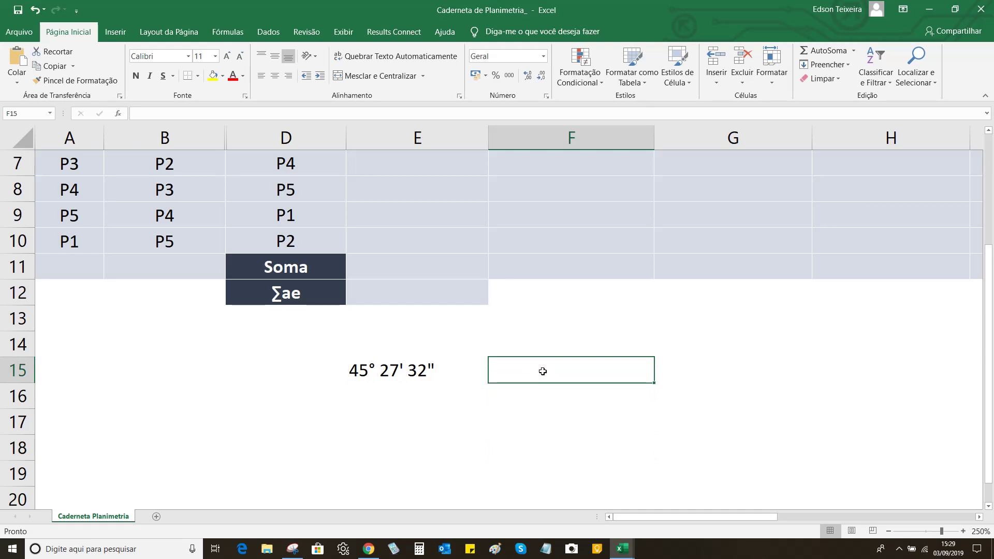
type("=")
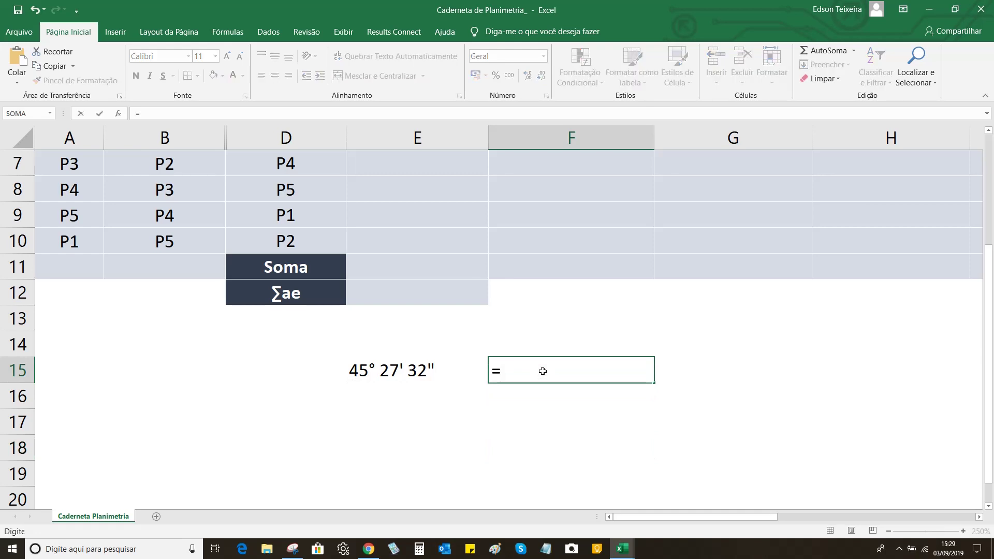
type("cover")
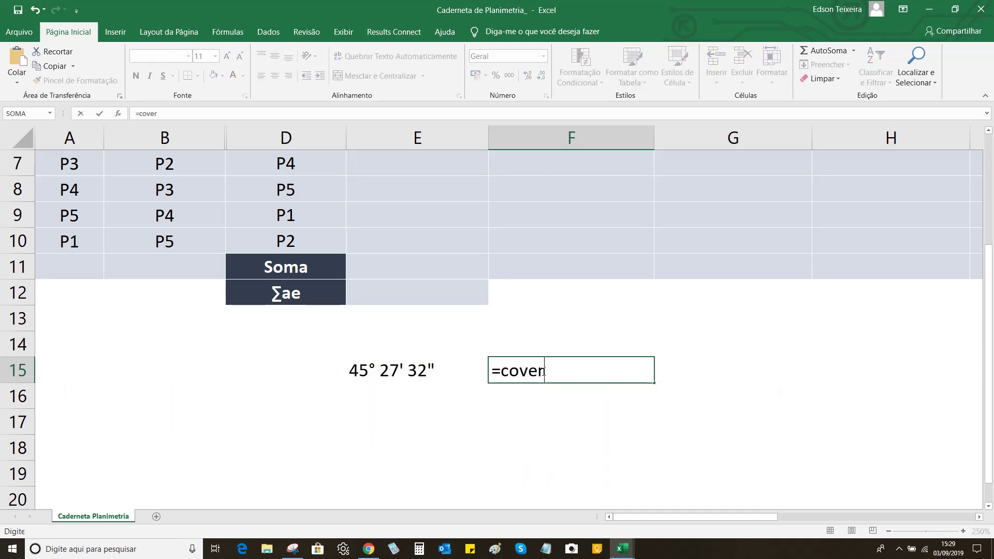
key("BackSpace")
key("BackSpace")
key("BackSpace")
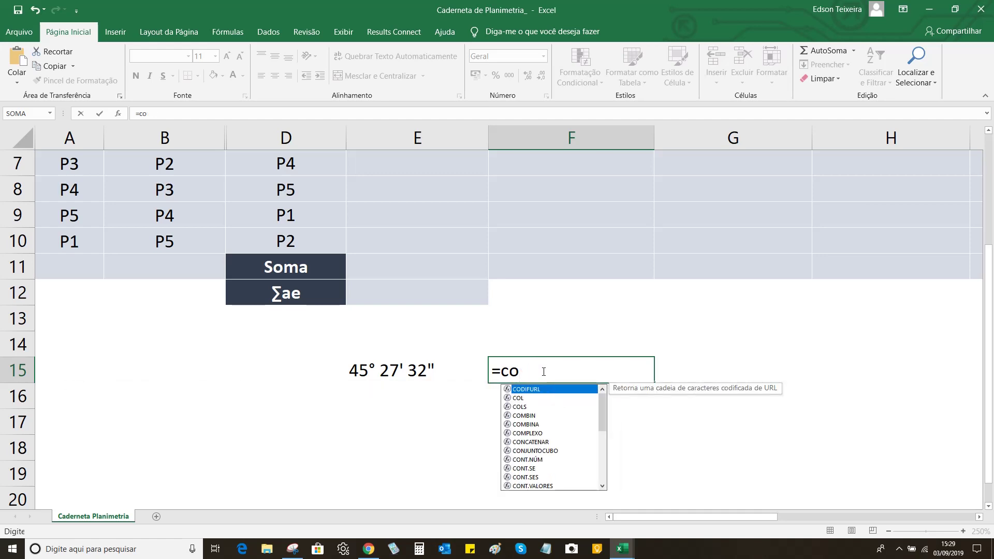
type("nve")
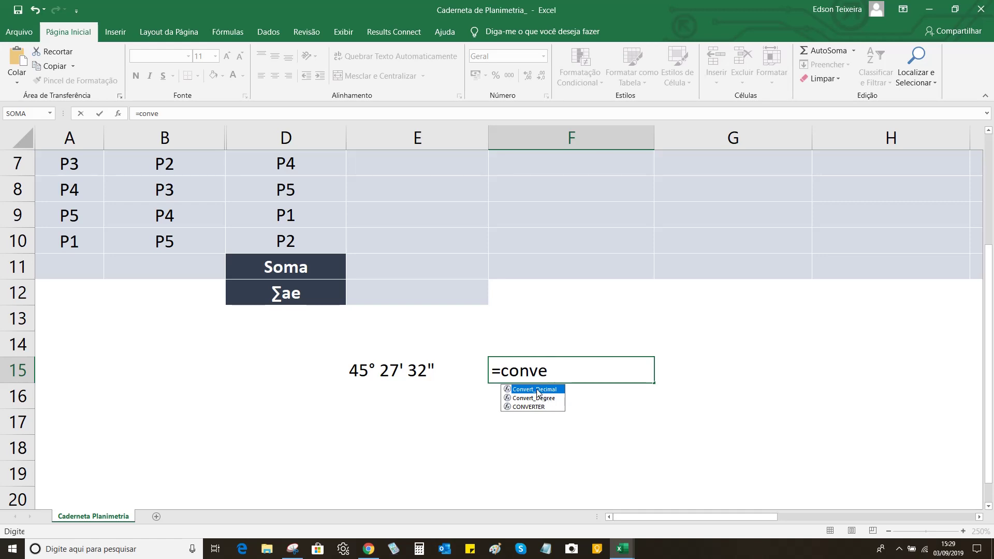
double_click(538, 389)
left_click(412, 372)
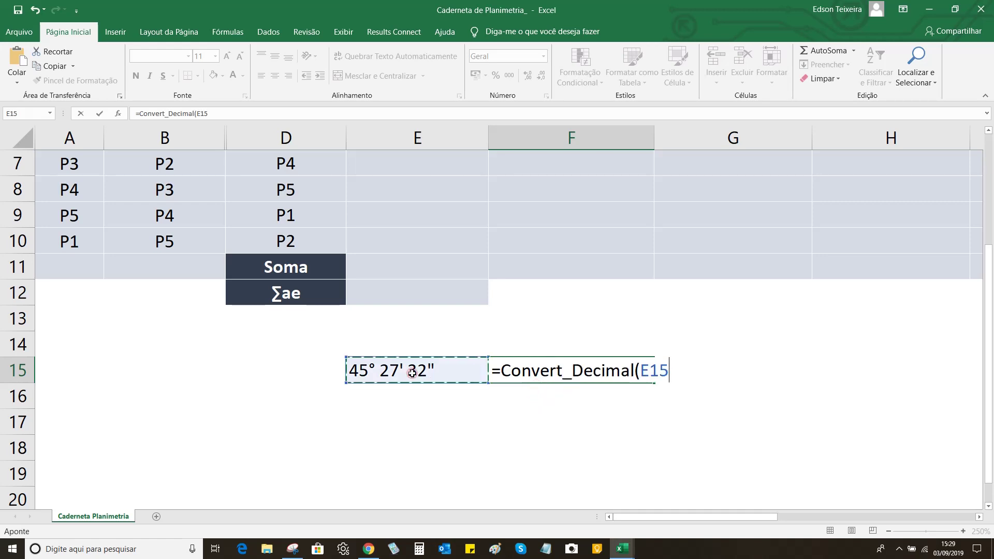
left_click(99, 114)
left_click(606, 441)
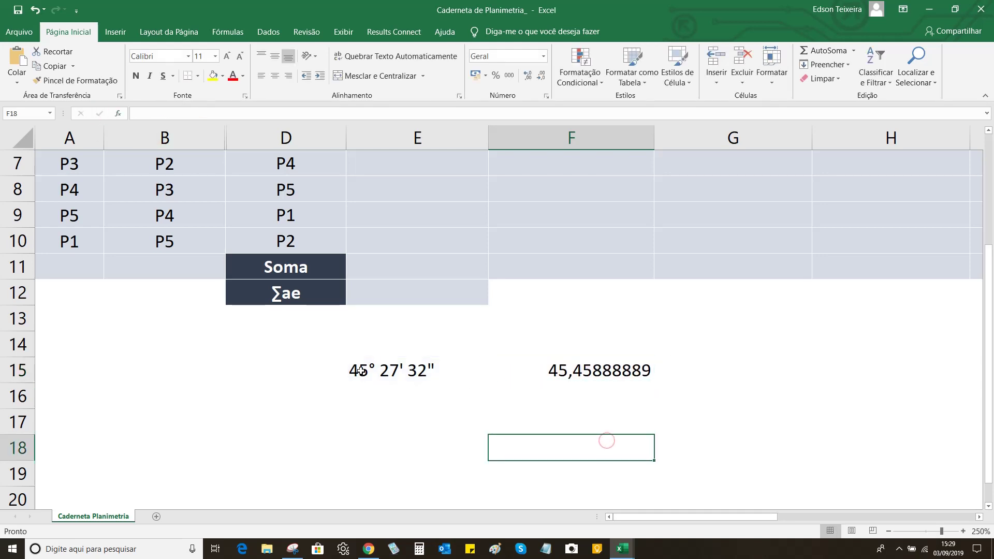
Step: Left-align the decimal-degree result in cell F15
left_click(548, 371)
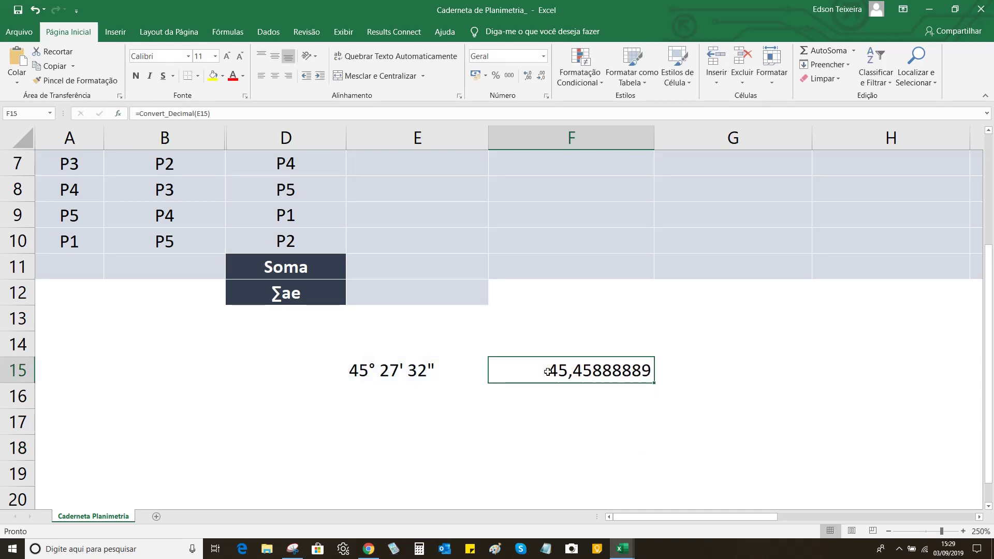
left_click(261, 75)
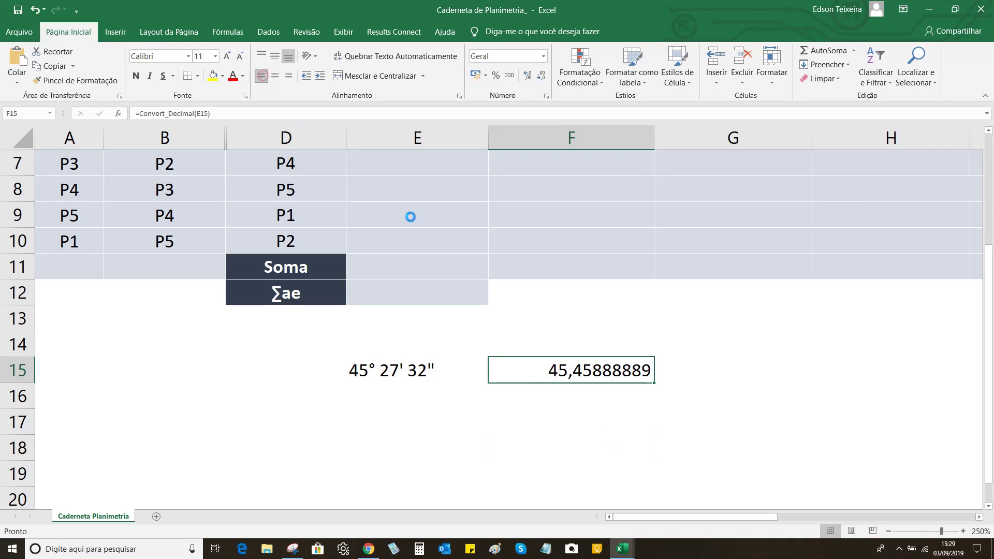
left_click(401, 374)
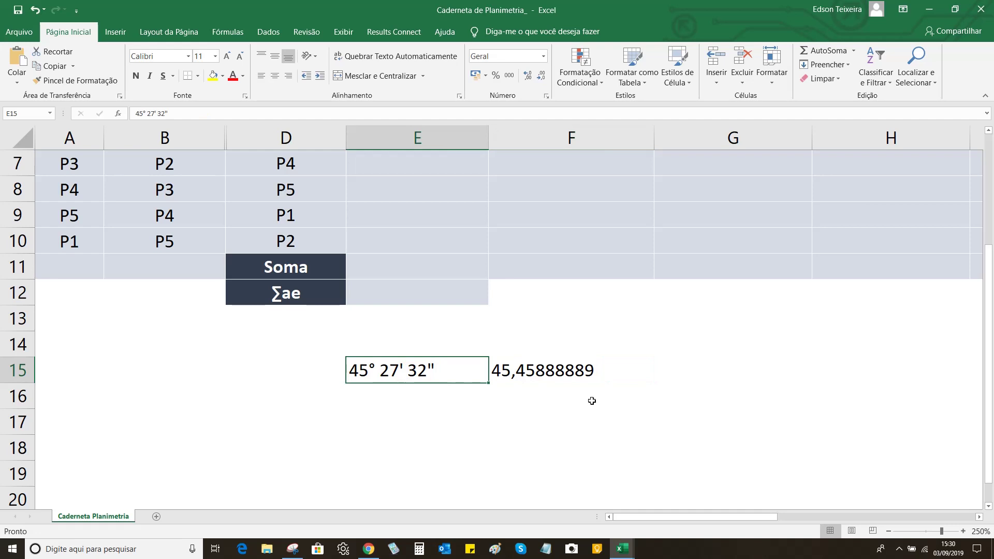
Step: Convert the decimal value back to degrees, minutes and seconds in cell F17 with the formula =Convert_Degree(F15)
left_click(520, 414)
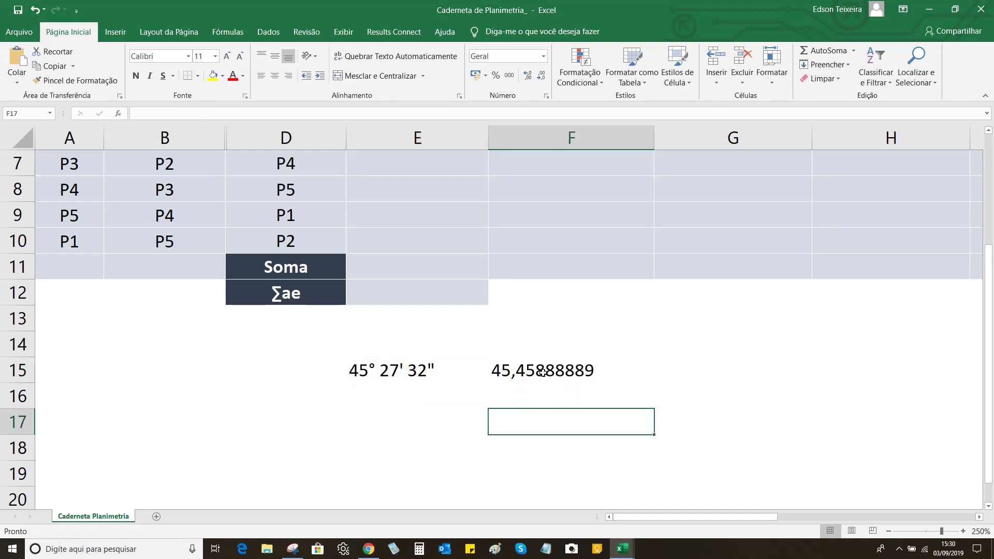
left_click(544, 421)
type("=")
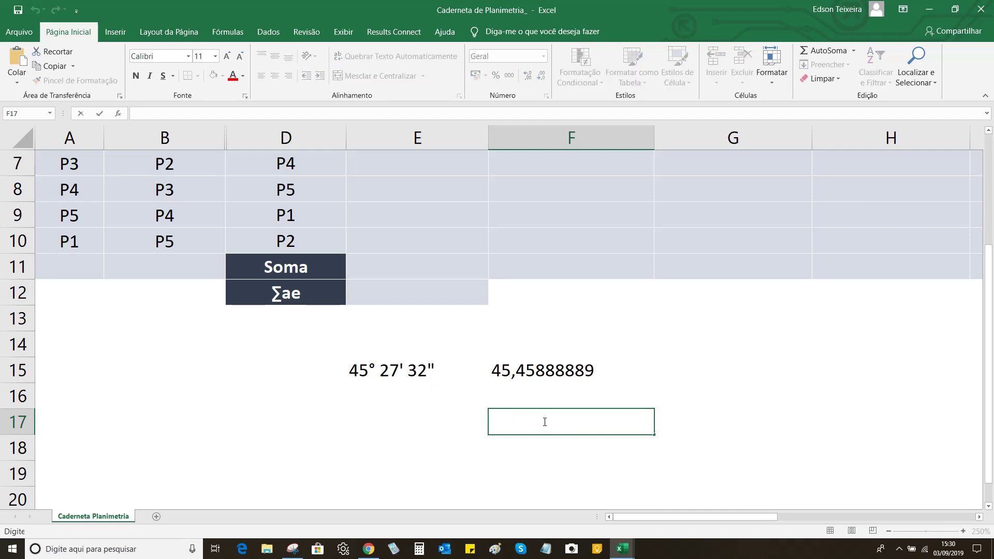
type("conver")
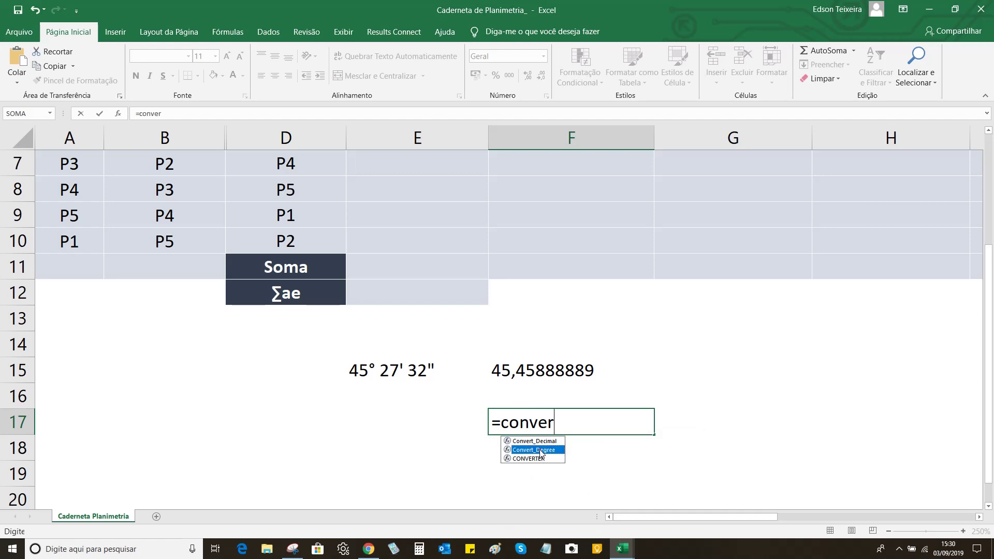
double_click(541, 452)
left_click(524, 369)
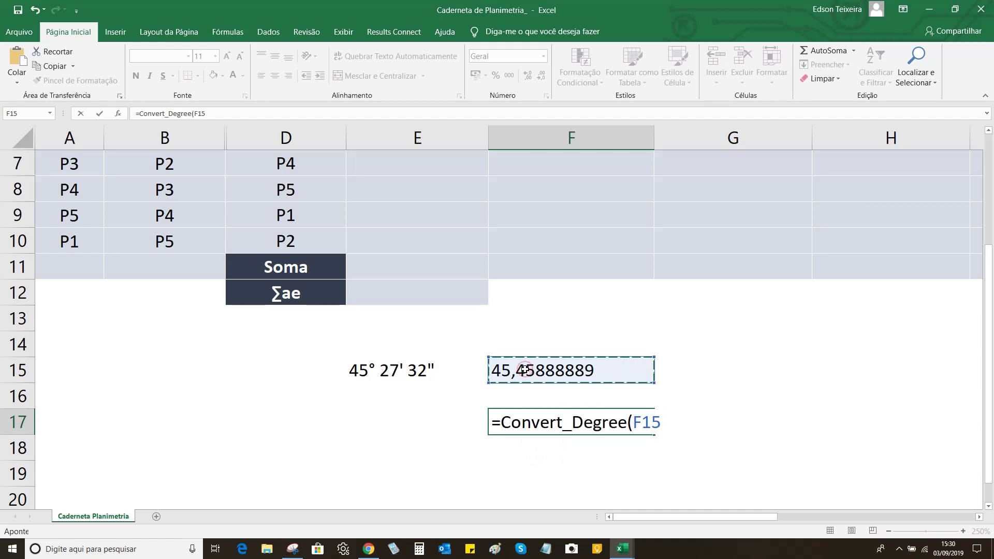
left_click(101, 114)
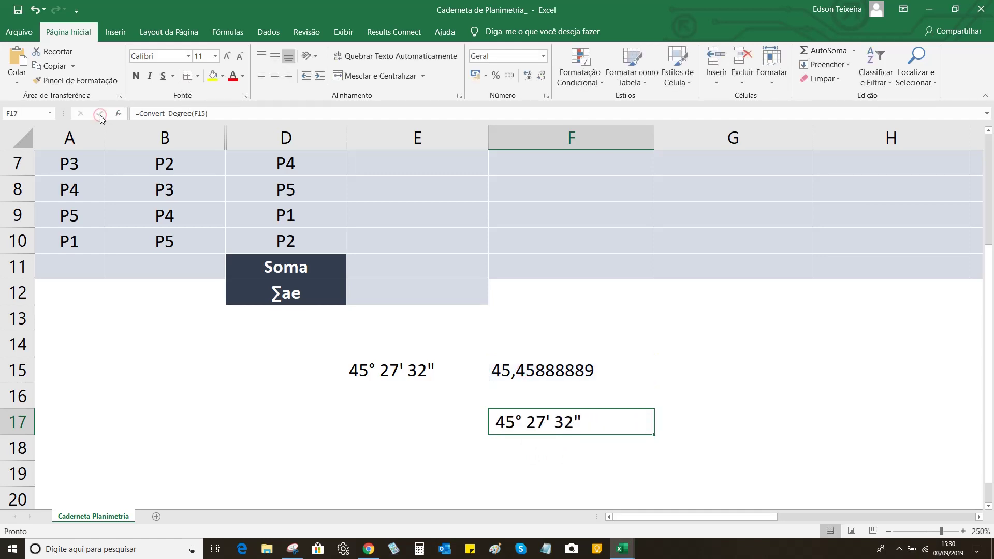
left_click(551, 456)
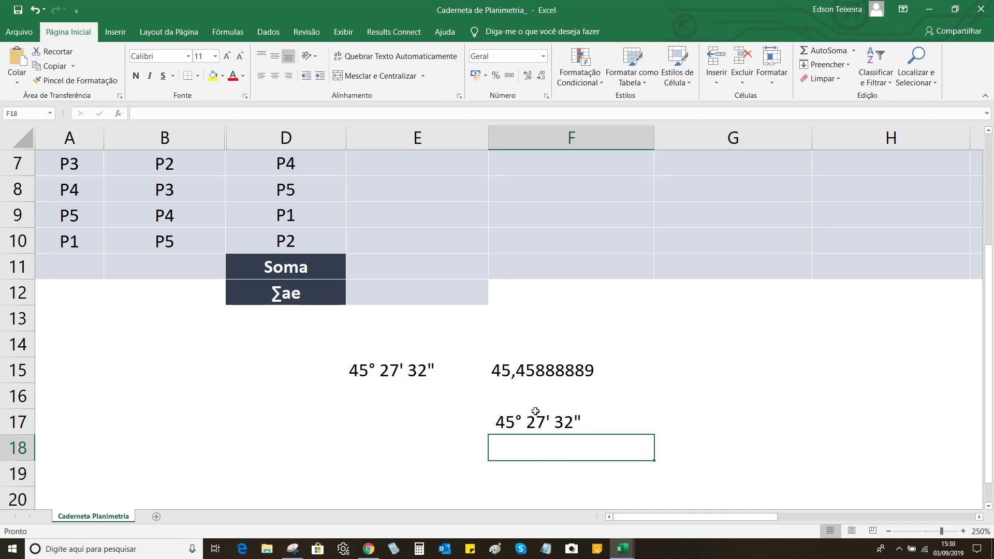
Step: Clear the test angle and both conversion formulas from cells E15 to F17
left_click(370, 372)
left_click_drag(512, 372, 556, 417)
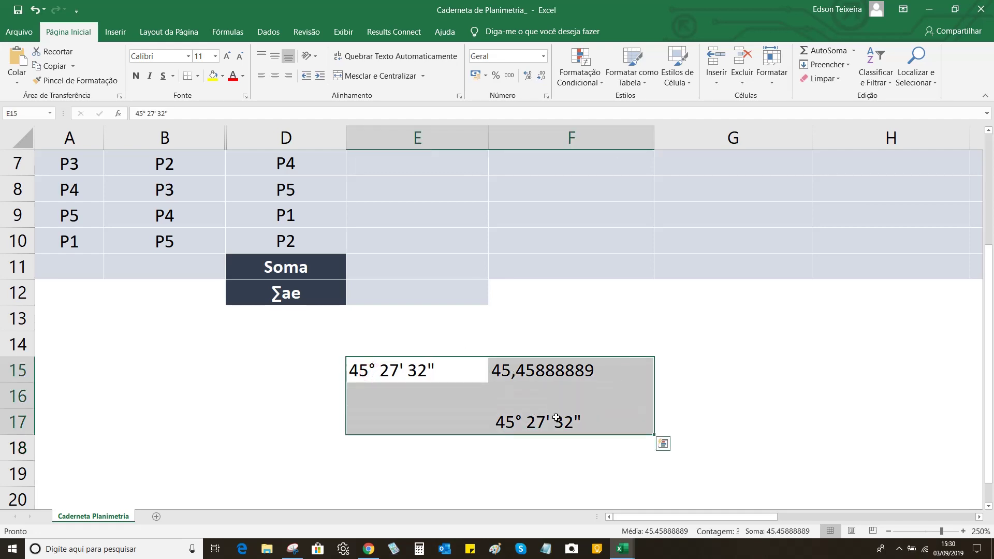
key("Delete")
Step: Enter 45° 27' 32" as the azimuth in the first survey row, station P1 to P2 (cell H5)
scroll(411, 421, "up", 2)
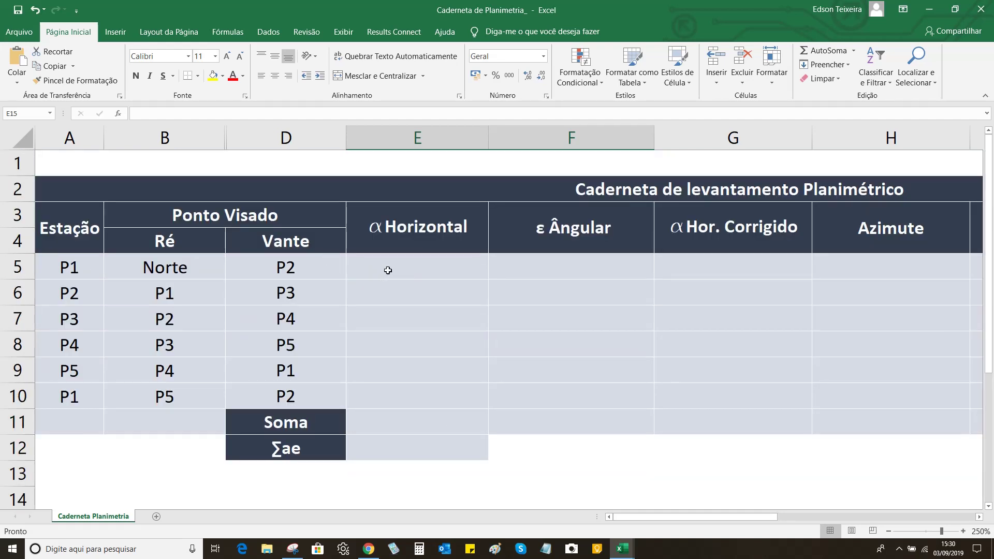
left_click(84, 268)
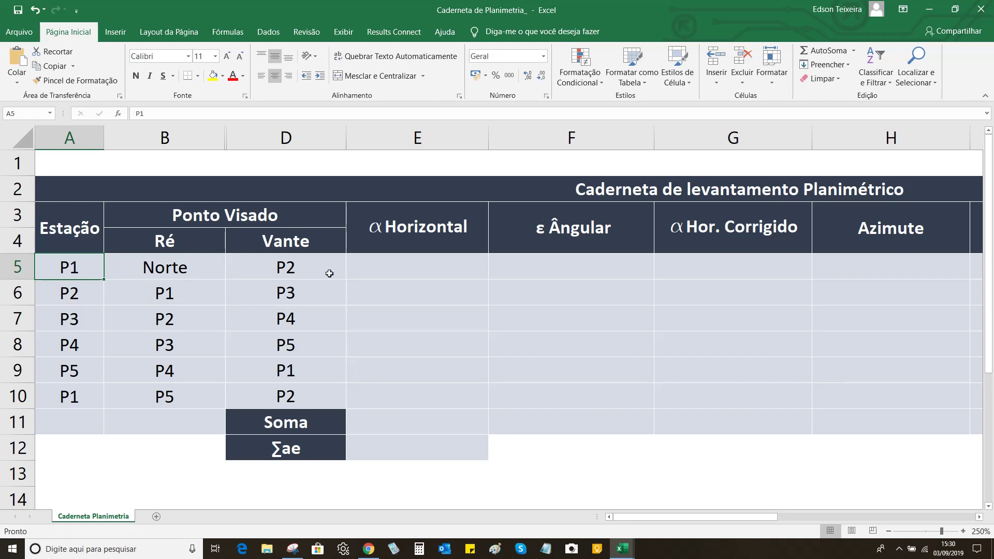
left_click(840, 267)
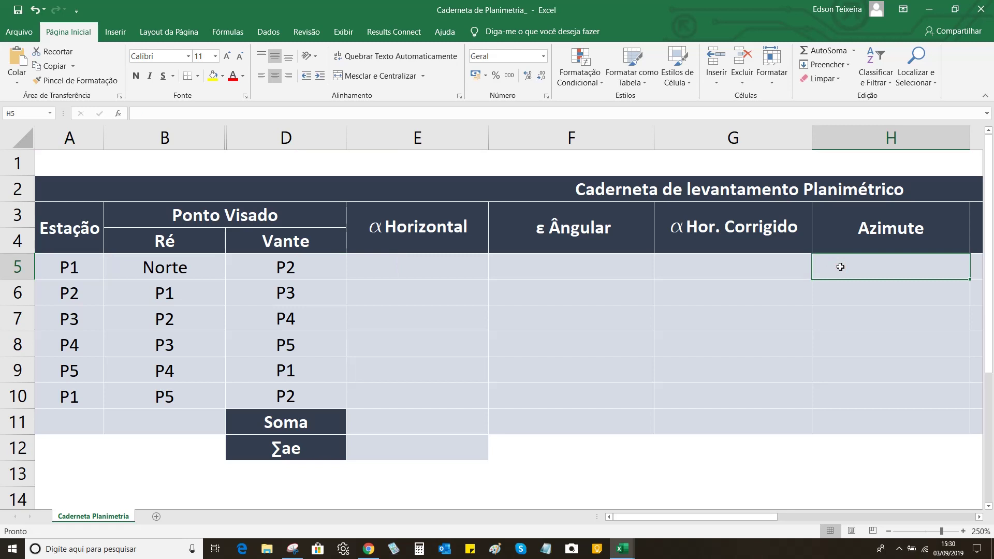
type("45")
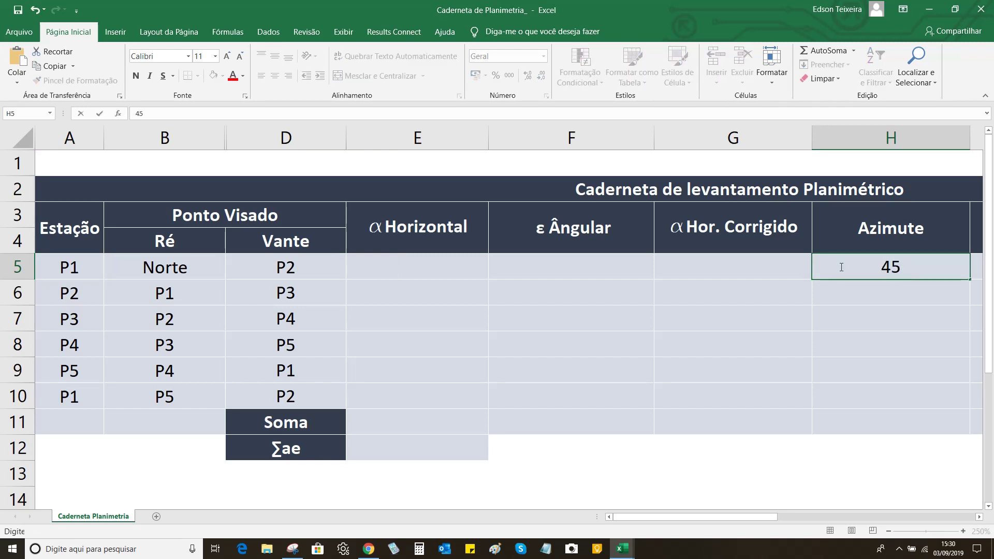
type("° 27' 32")
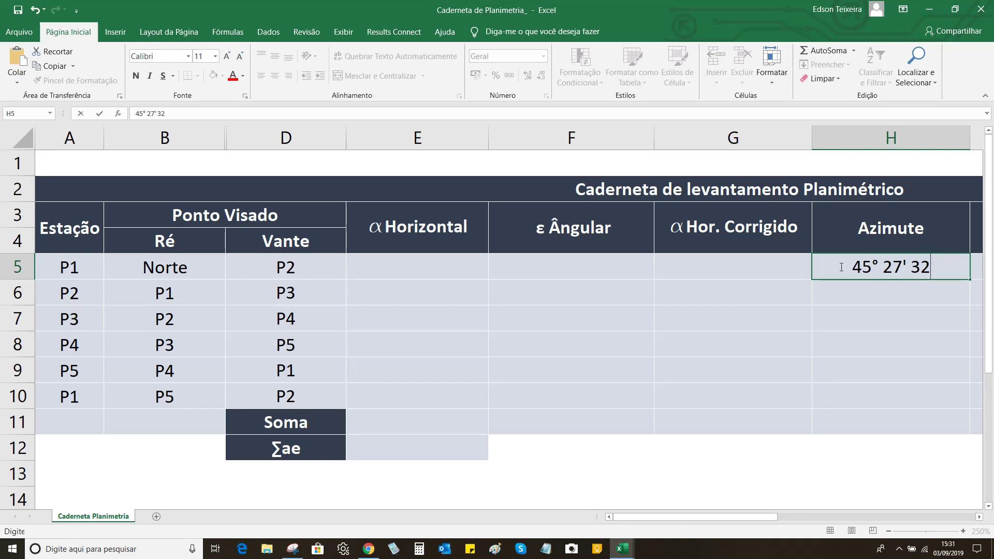
type("\"")
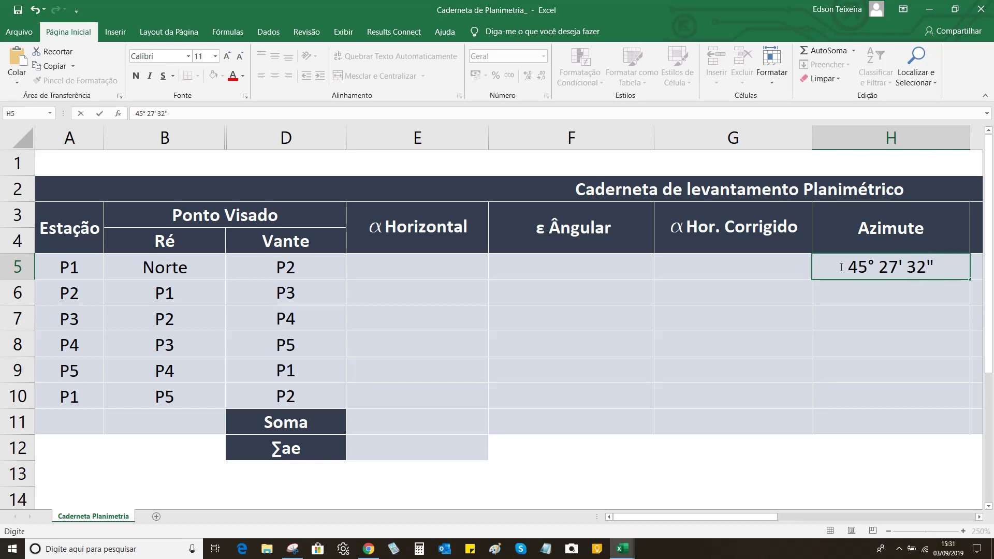
left_click(722, 464)
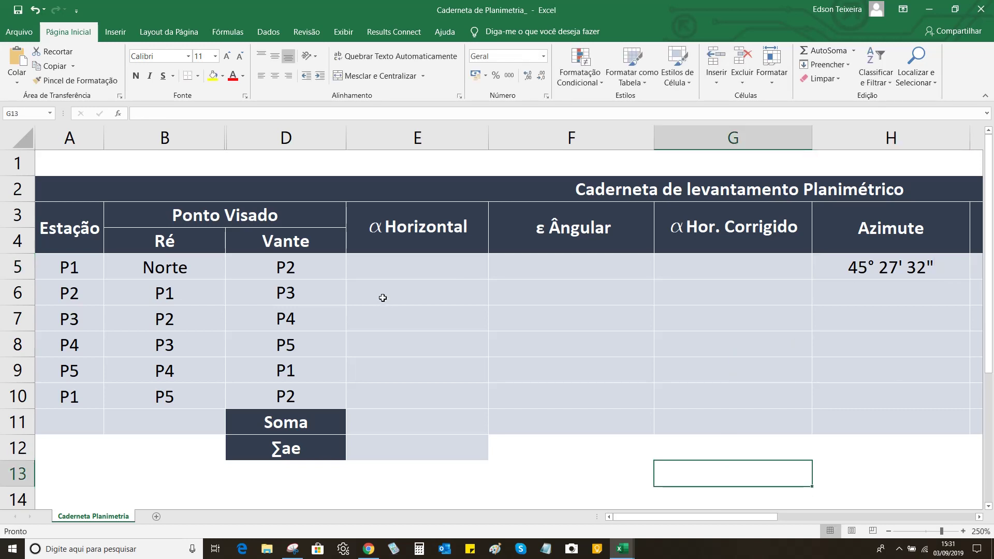
Step: Enter 220° 50' 18" as the α Horizontal angle for station P2 (cell E6)
left_click_drag(383, 297, 386, 390)
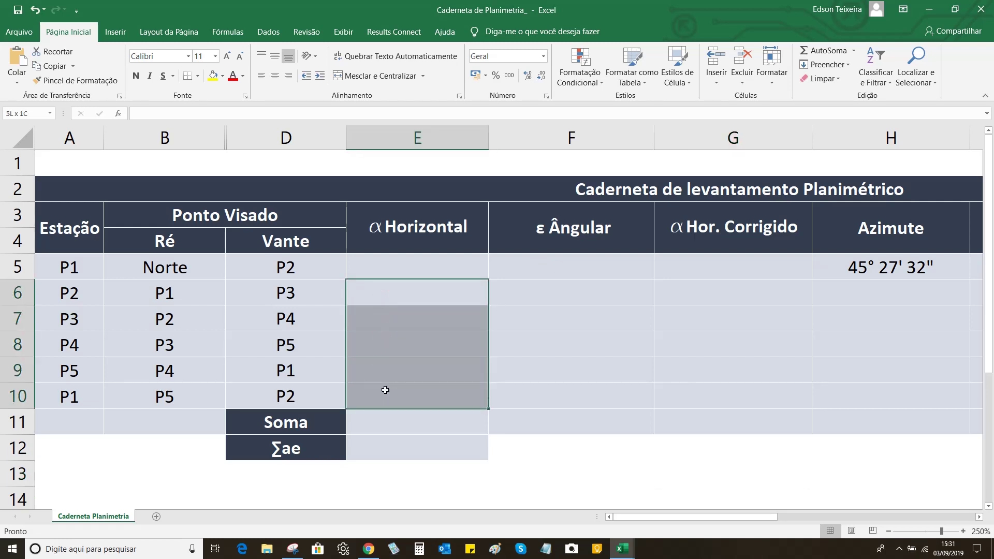
left_click(386, 298)
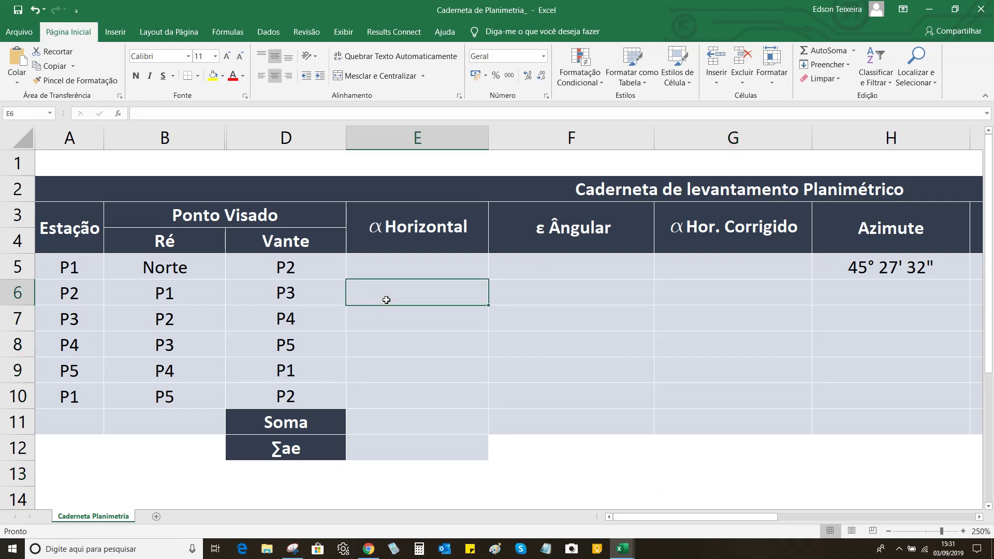
type("220")
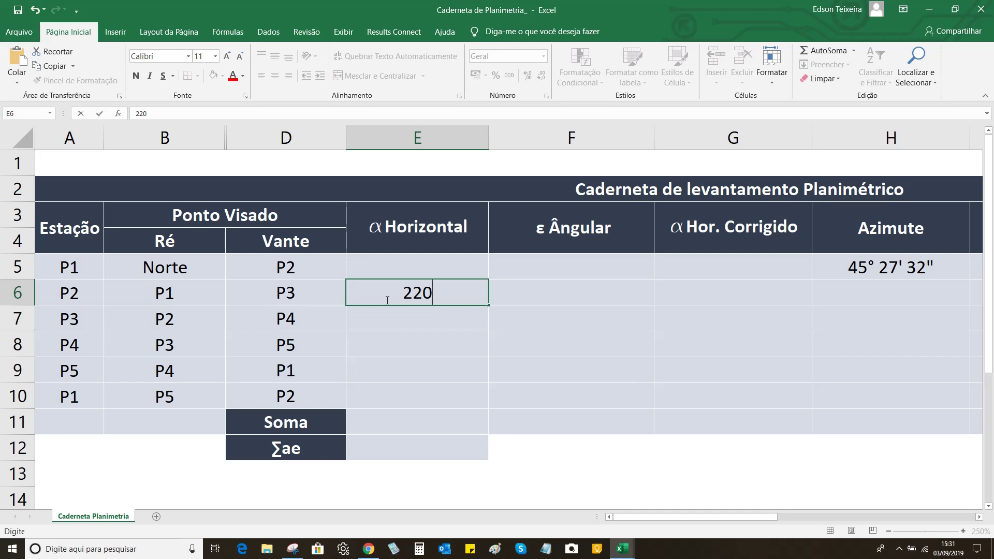
type("° 50")
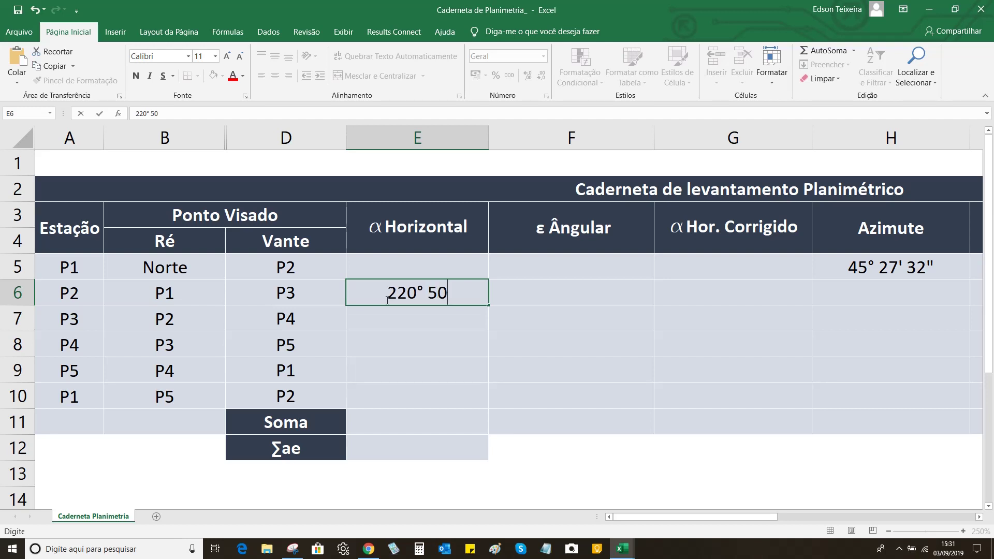
type("' ")
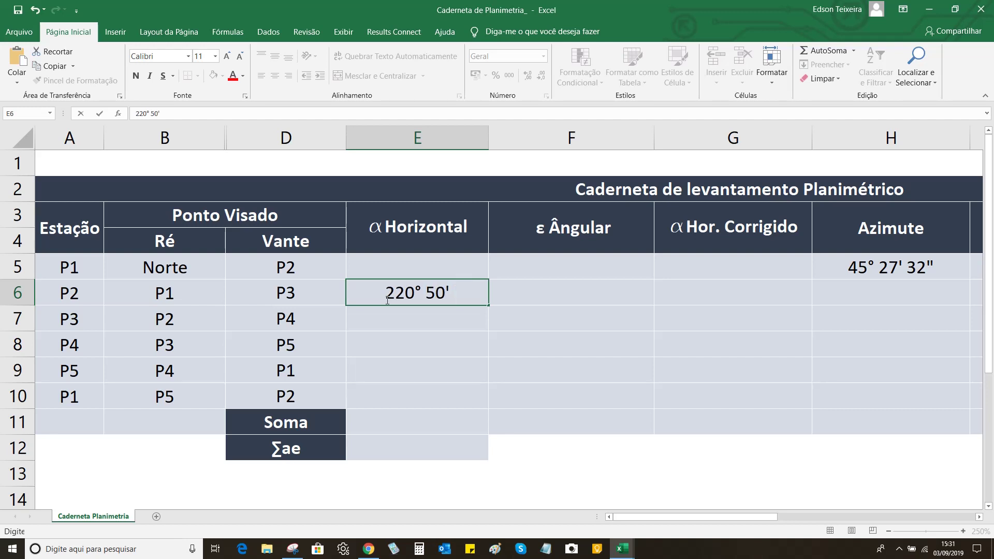
type("18")
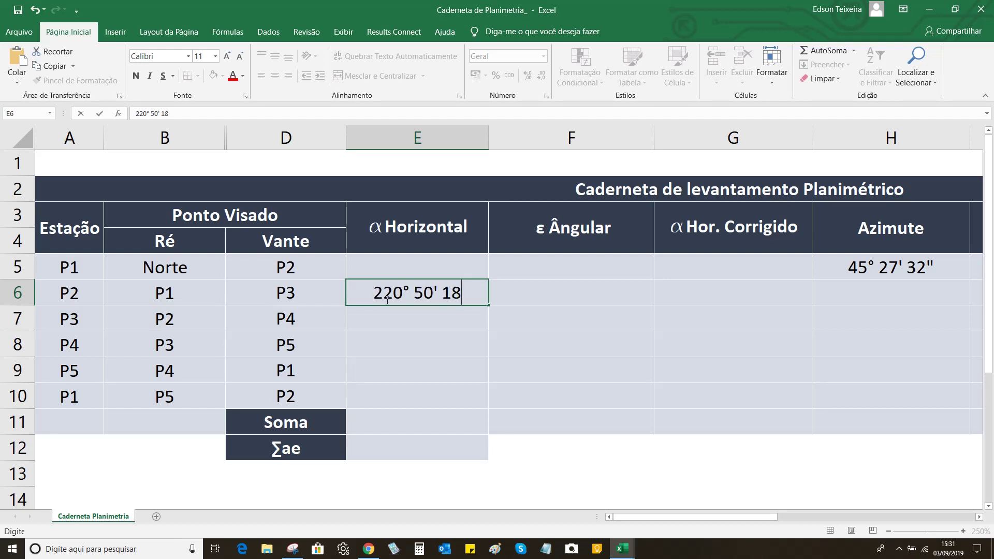
type("\"")
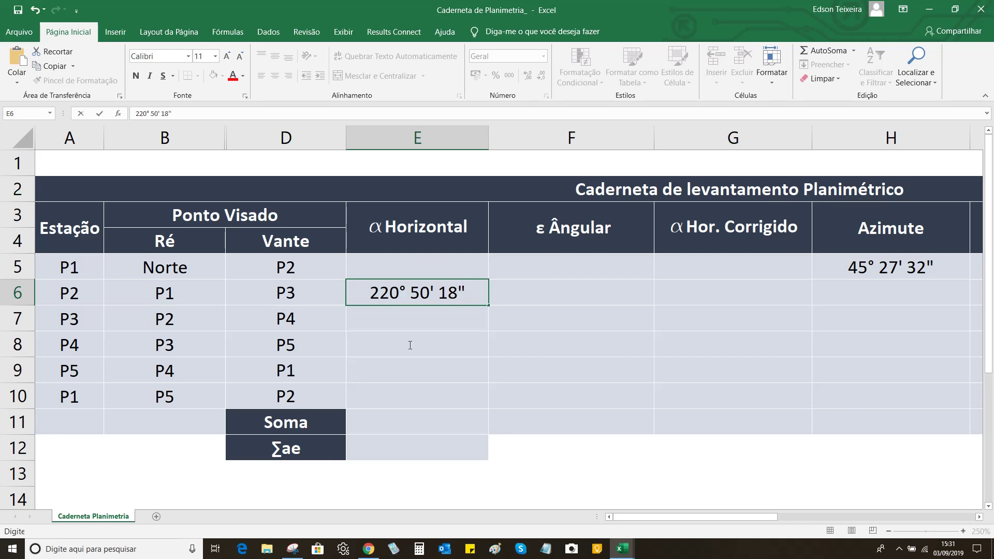
left_click(401, 316)
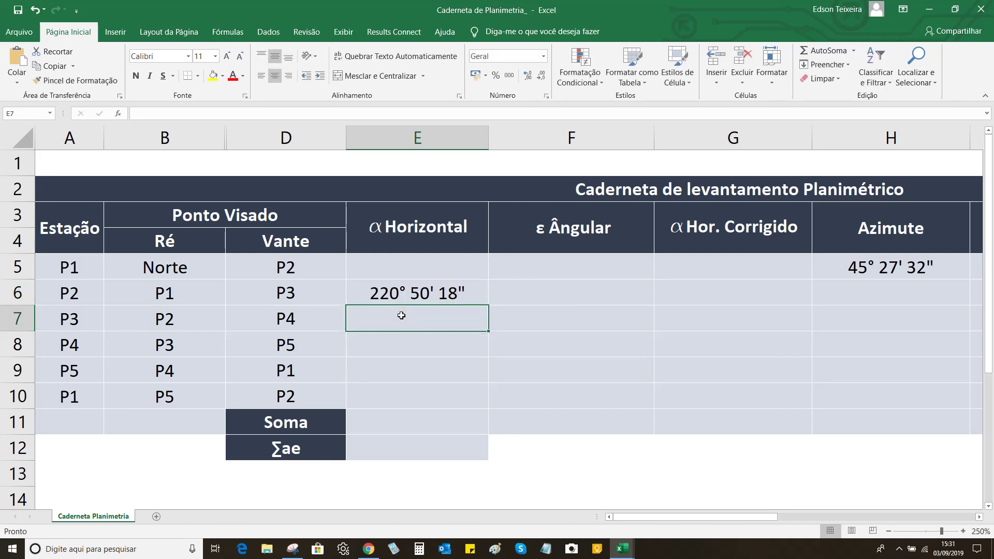
Step: Enter 280° 38' 22" as the α Horizontal angle for station P3 (cell E7)
type("280")
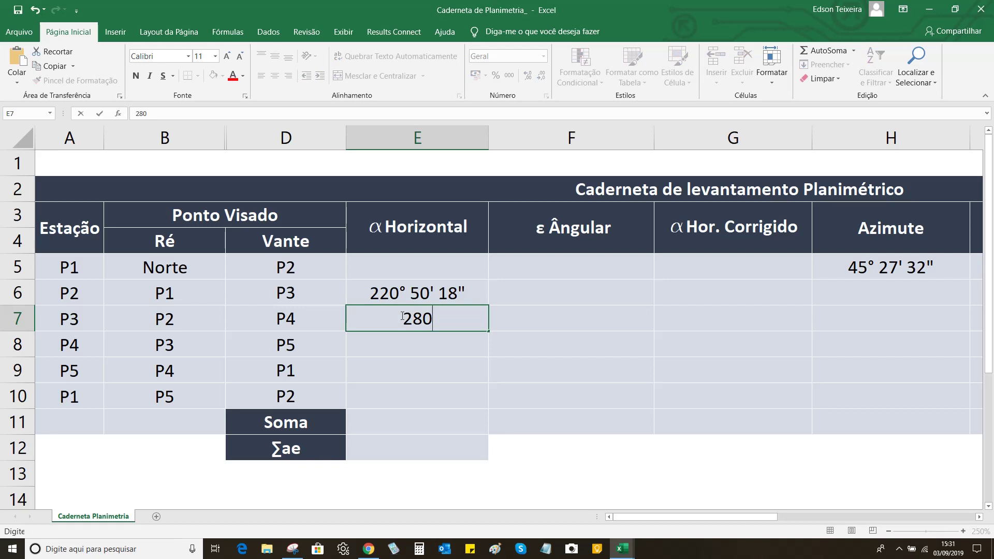
type("° 38")
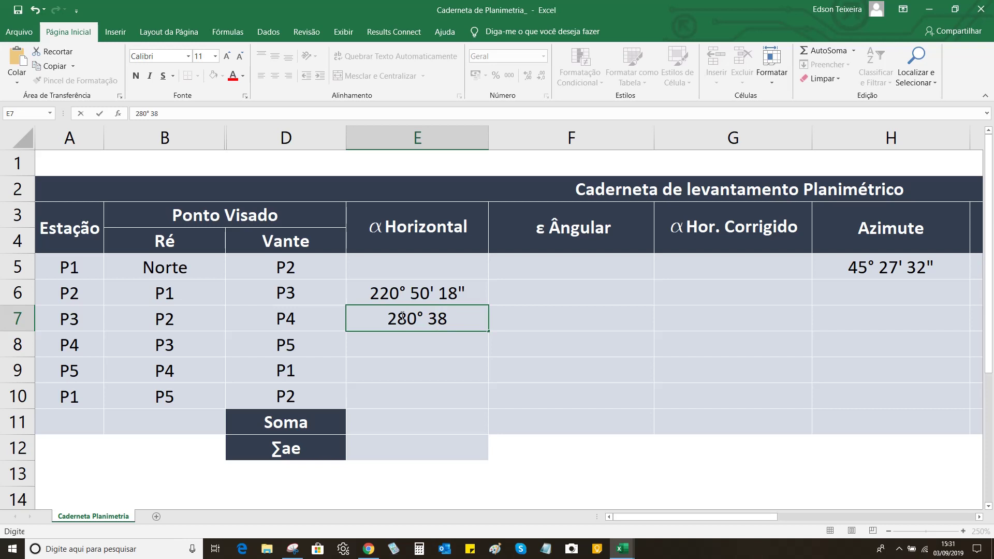
type("\"")
key("BackSpace")
type("'")
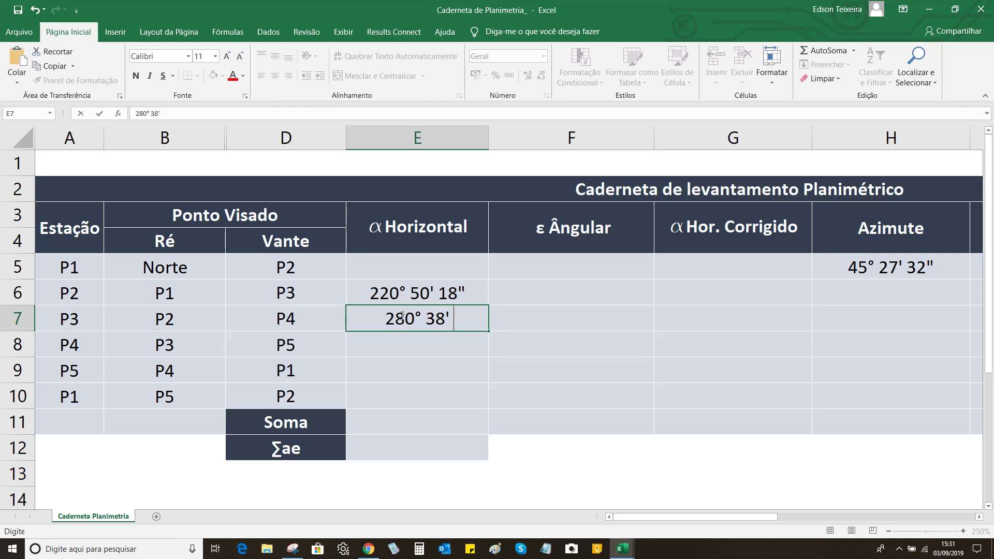
type(" 22")
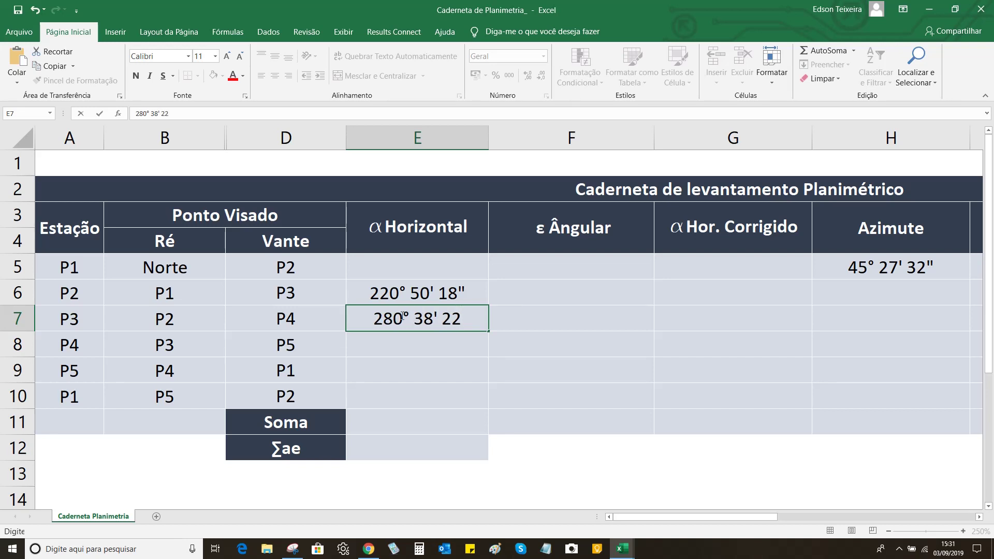
type("\"")
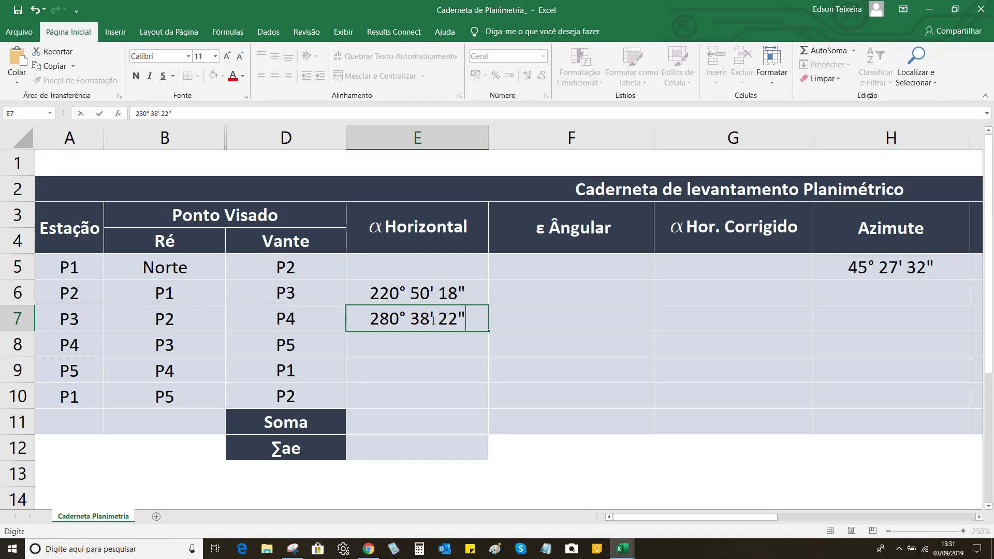
left_click(417, 344)
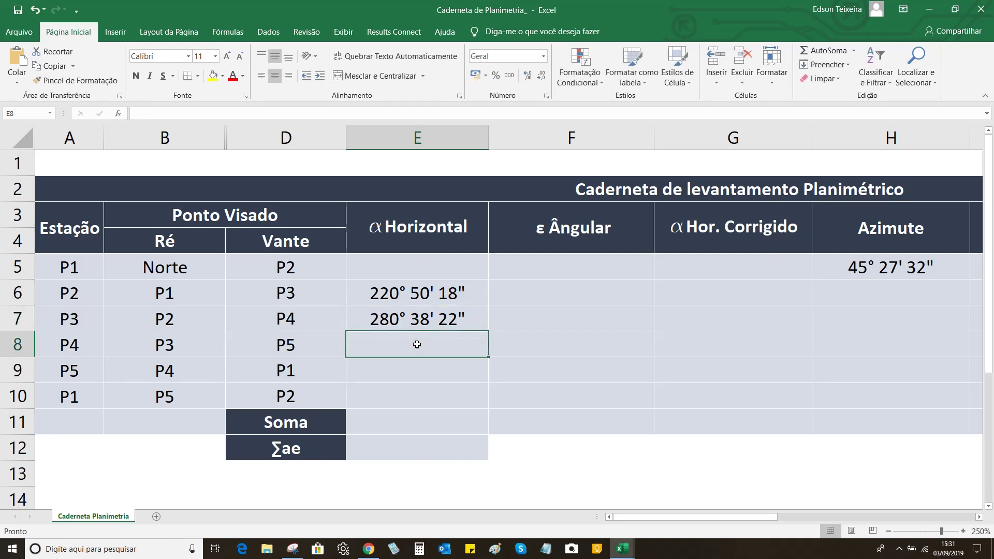
Step: Enter 250° 07' 50" as the α Horizontal angle for station P4 (cell E8)
type("250")
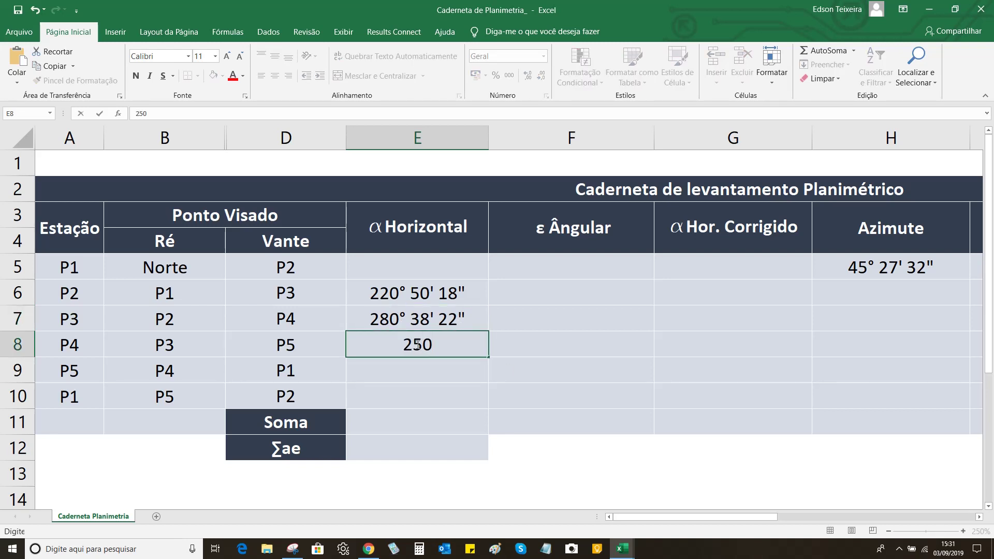
type("° 07'")
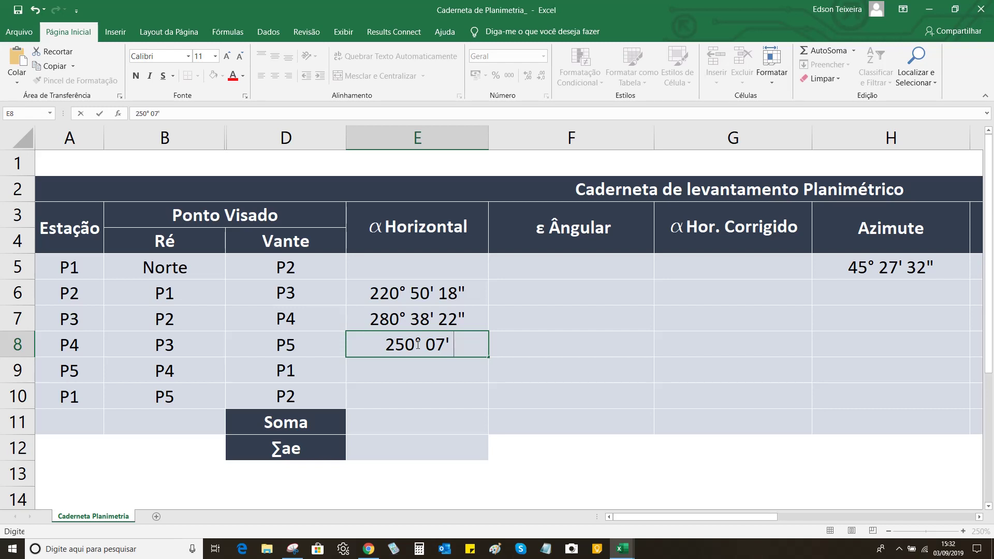
type(" 50")
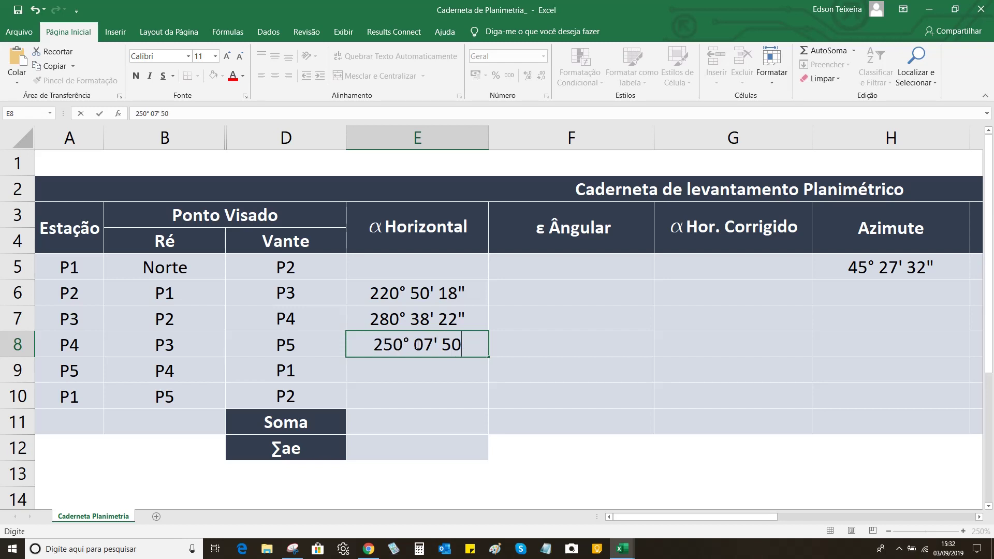
type("\"")
left_click(436, 372)
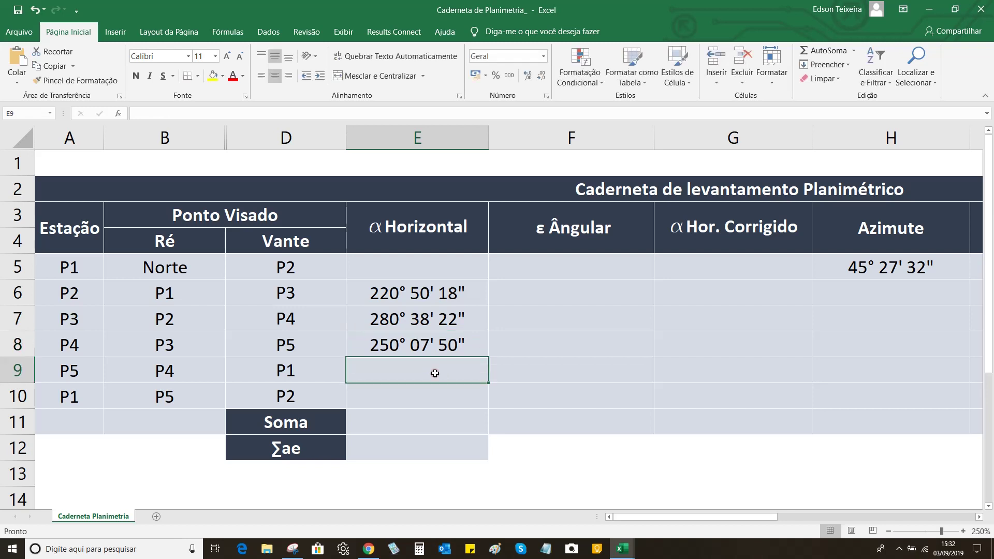
Step: Enter 240° 52' 45" as the α Horizontal angle for station P5 (cell E9)
type("240")
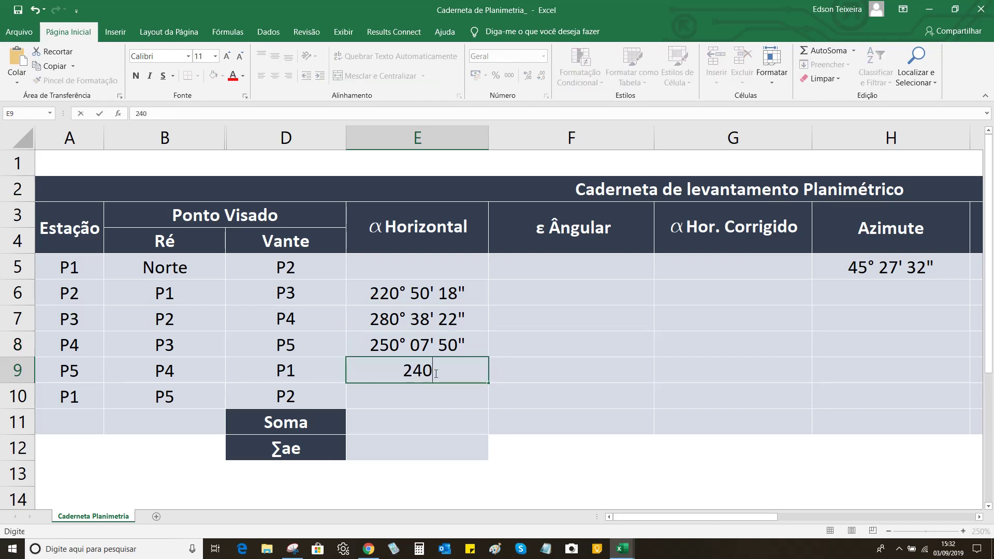
type("° 52' ")
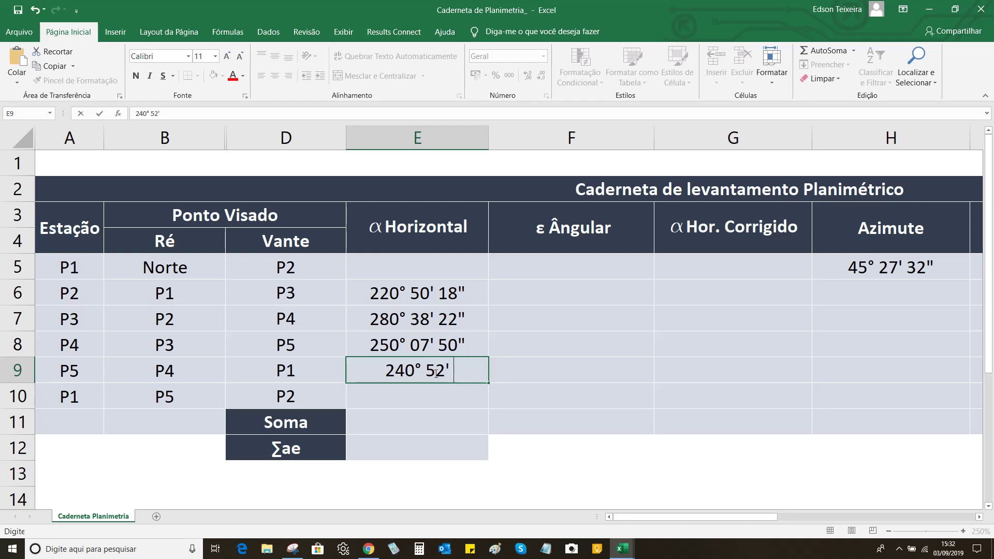
type("45")
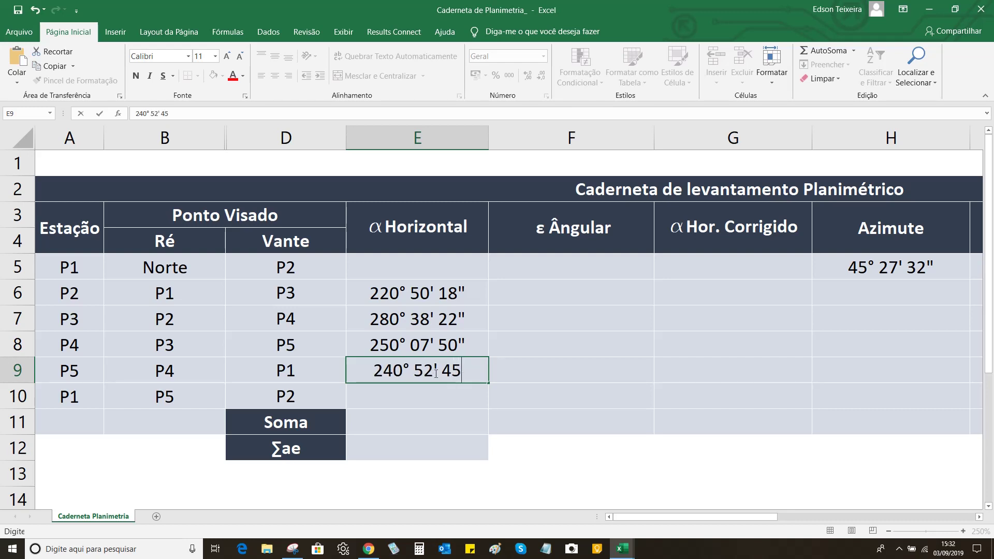
type("\"")
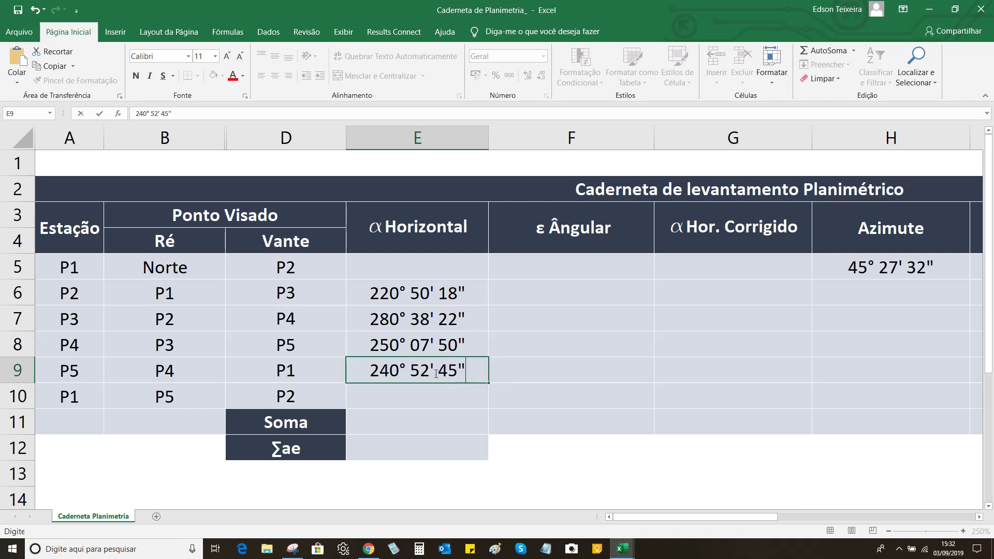
left_click(395, 399)
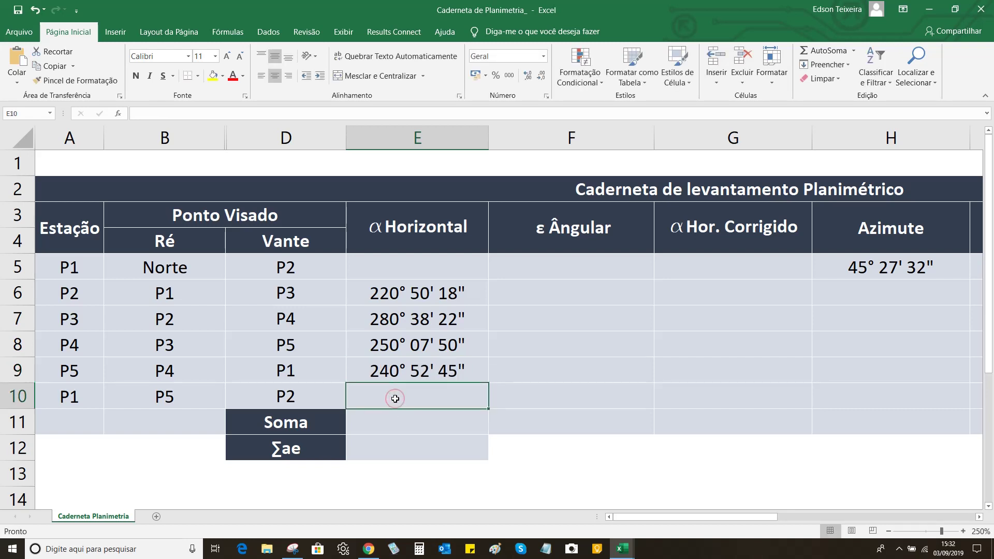
Step: Enter 232° 25' 19" as the α Horizontal angle for the closing station P1, from P5 to P2 (cell E10)
type("232")
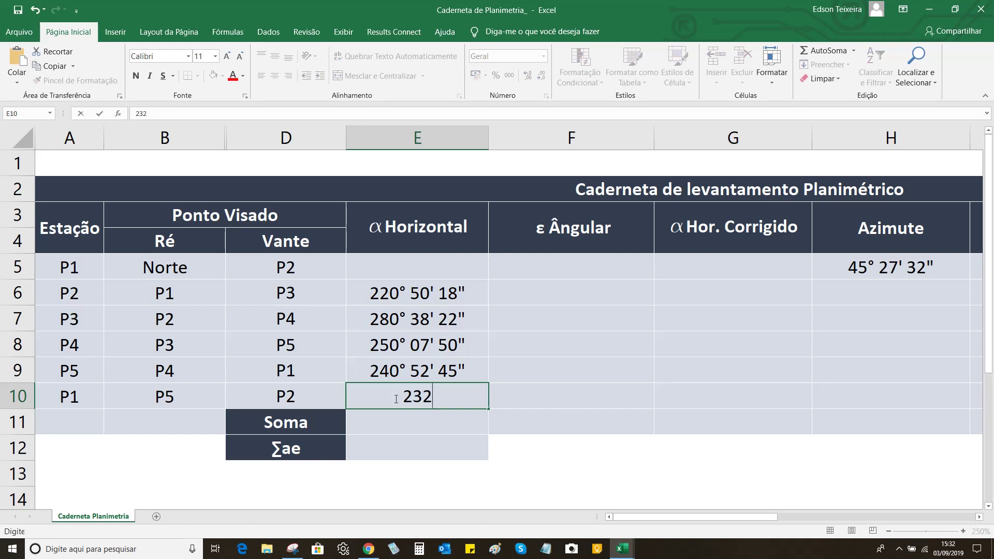
type("° 25")
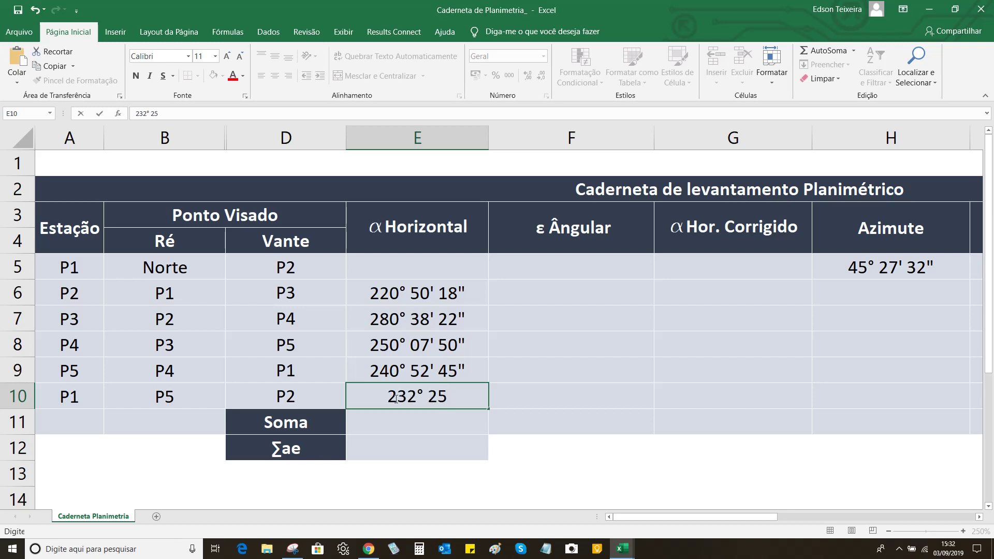
type("' 19")
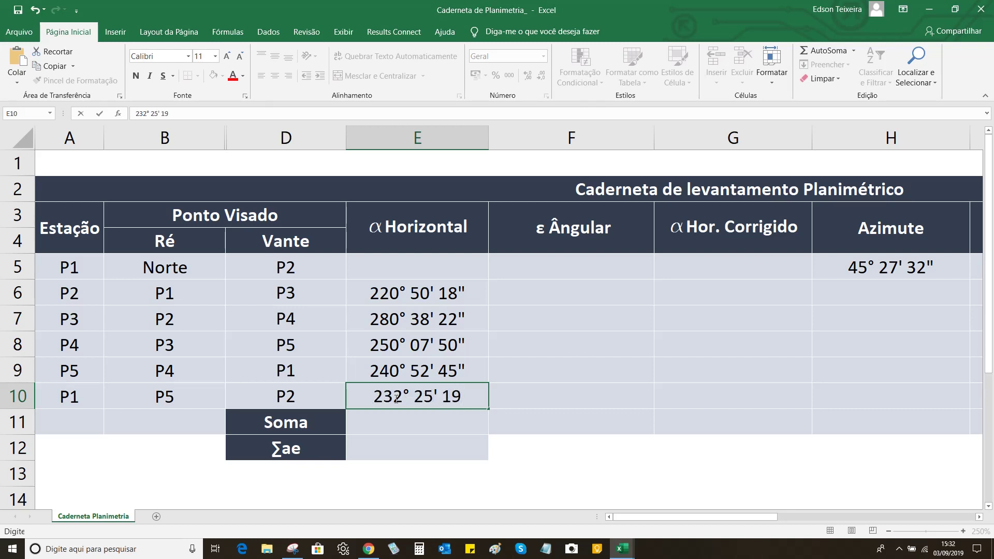
type("\"")
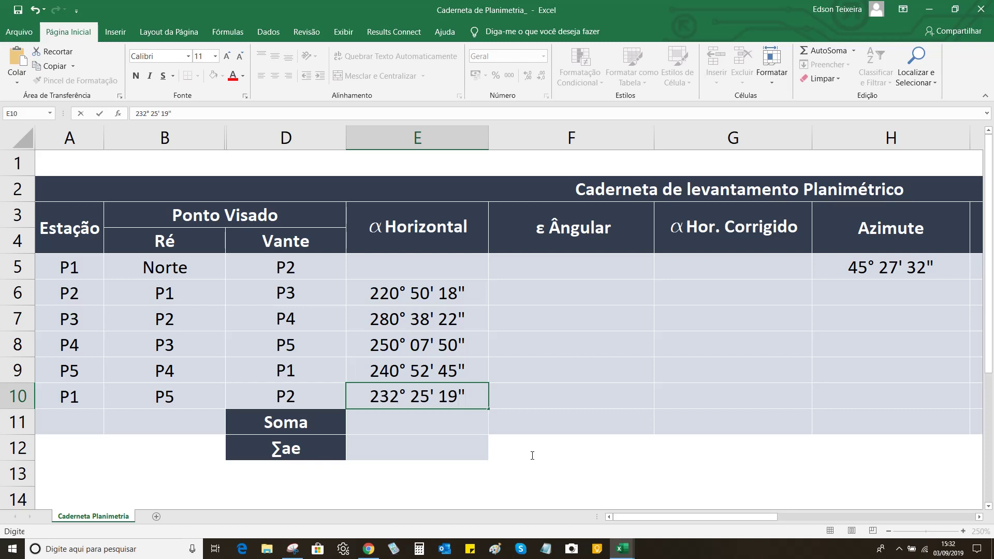
left_click(541, 466)
scroll(441, 321, "down", 1)
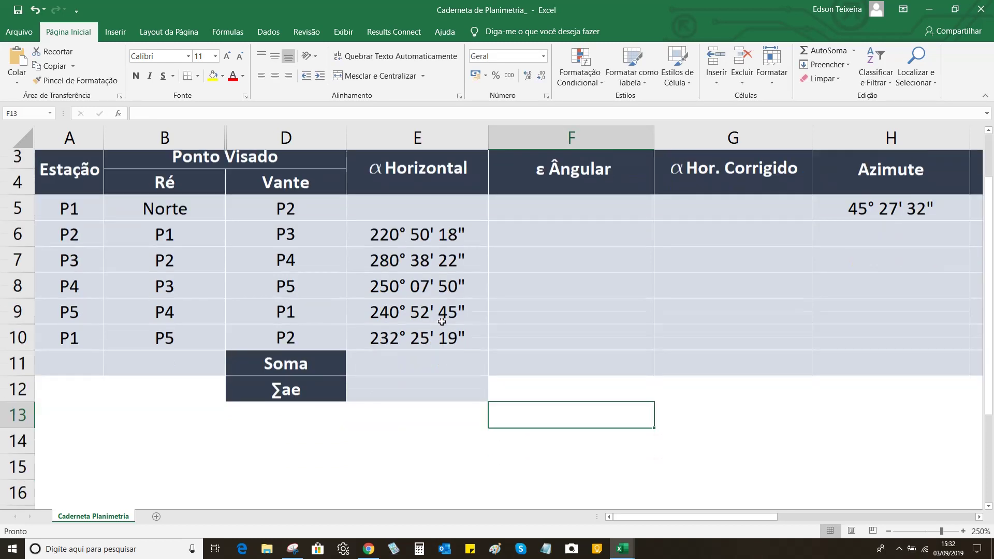
scroll(441, 322, "down", 1)
scroll(453, 273, "up", 3)
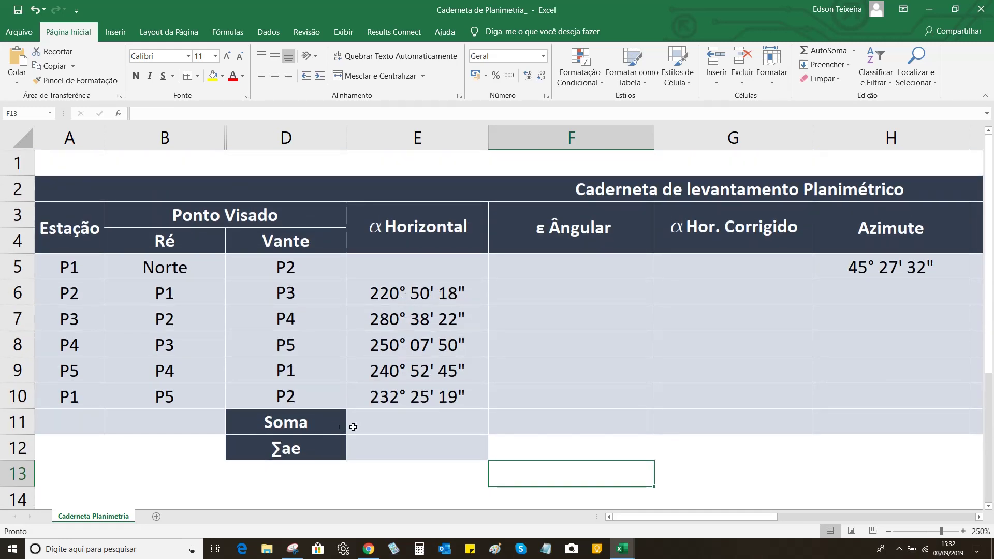
left_click(379, 425)
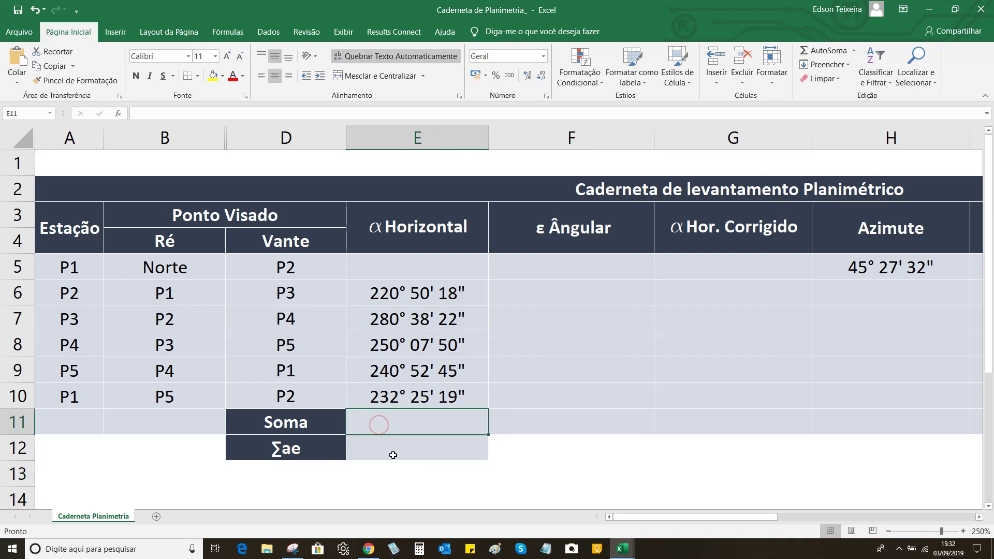
left_click(393, 453)
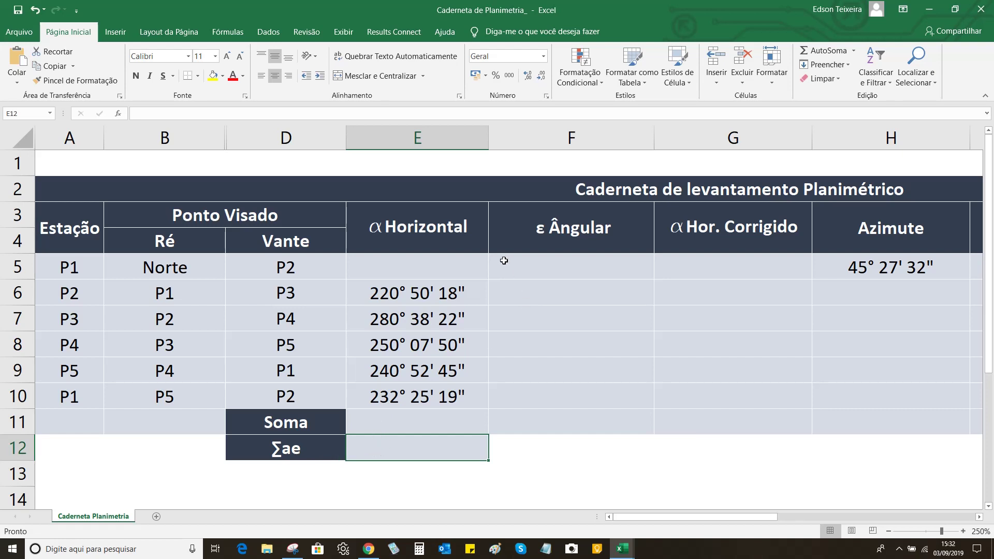
left_click(405, 426)
left_click(403, 448)
left_click(407, 418)
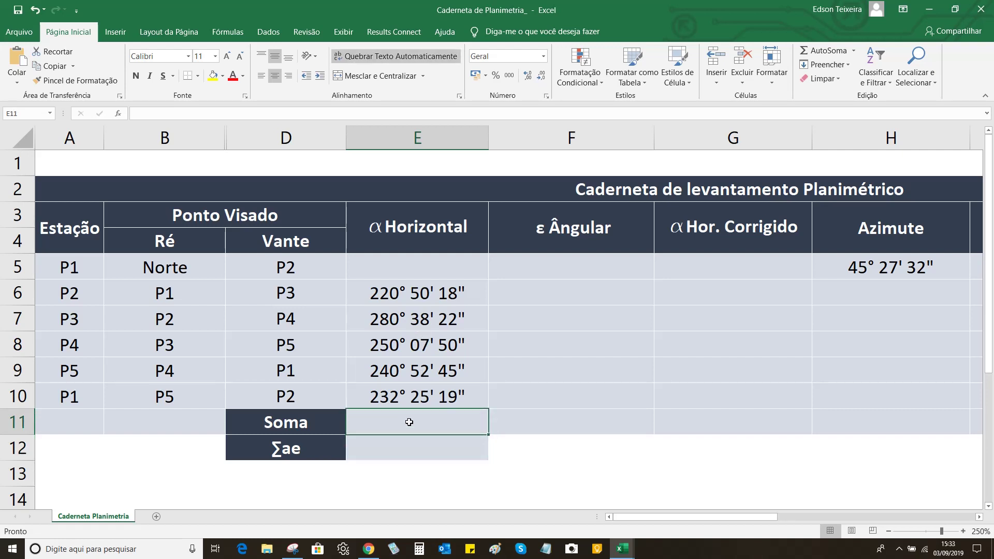
left_click(392, 446)
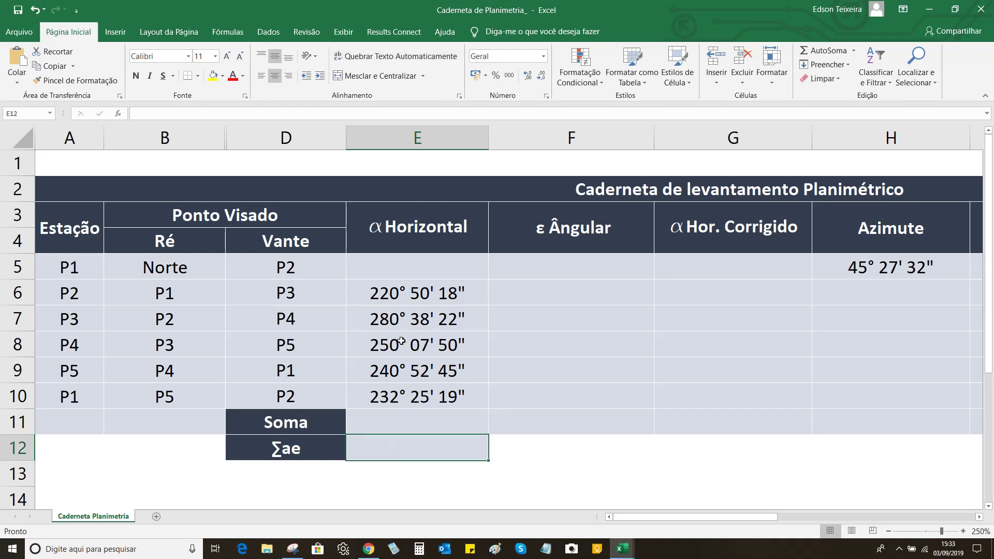
scroll(403, 342, "down", 1)
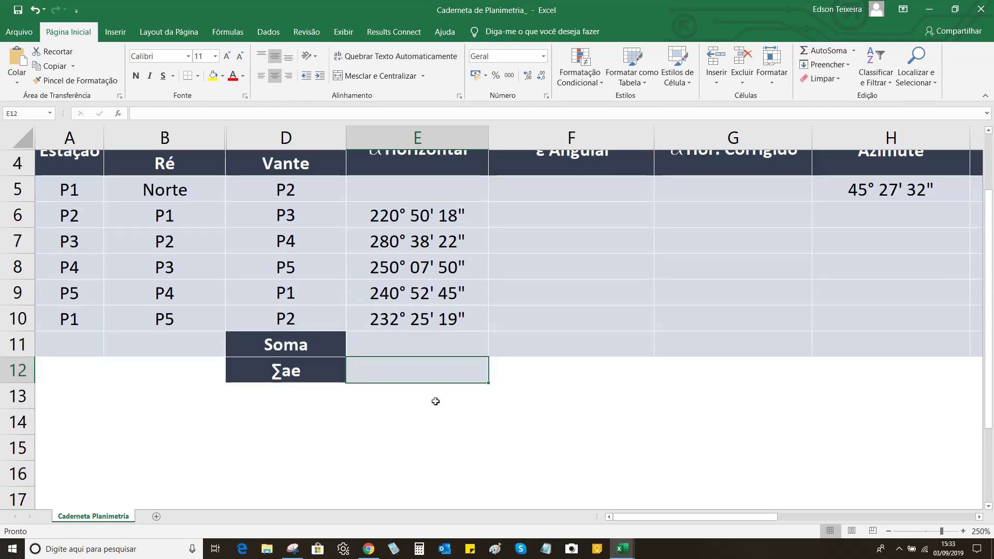
scroll(433, 397, "up", 1)
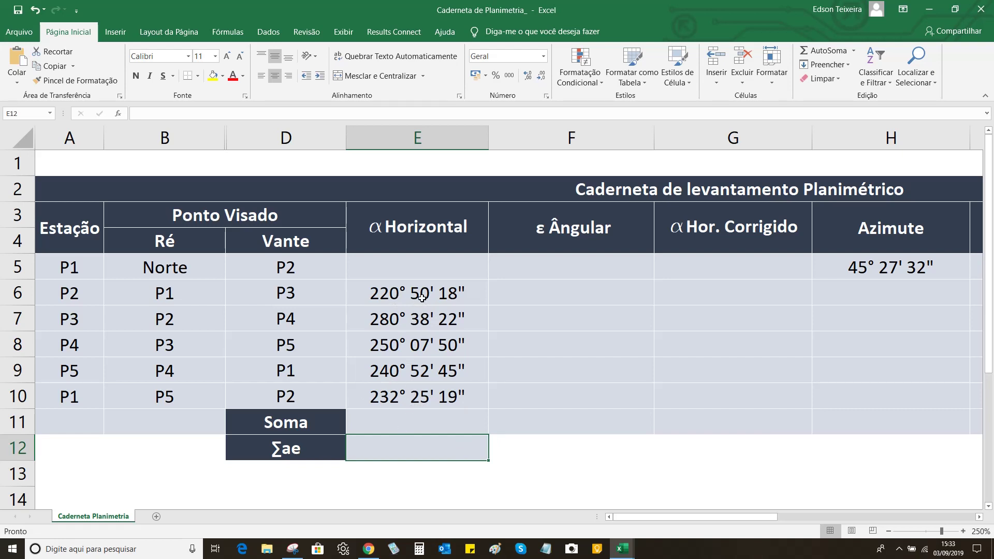
Step: Try to total the α Horizontal angles in the Soma cell E11 with =SOMA(E6:E10), and clear that formula
double_click(398, 424)
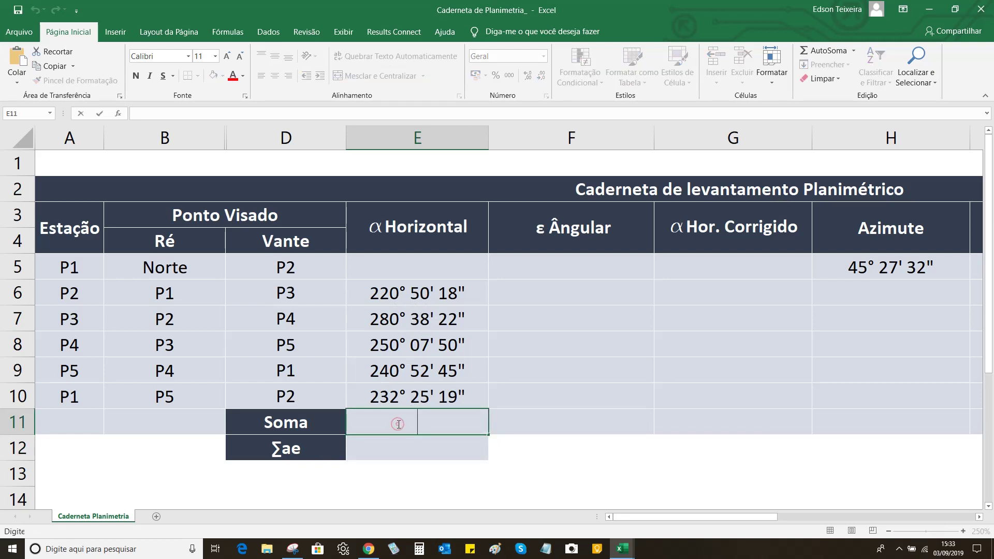
type("=")
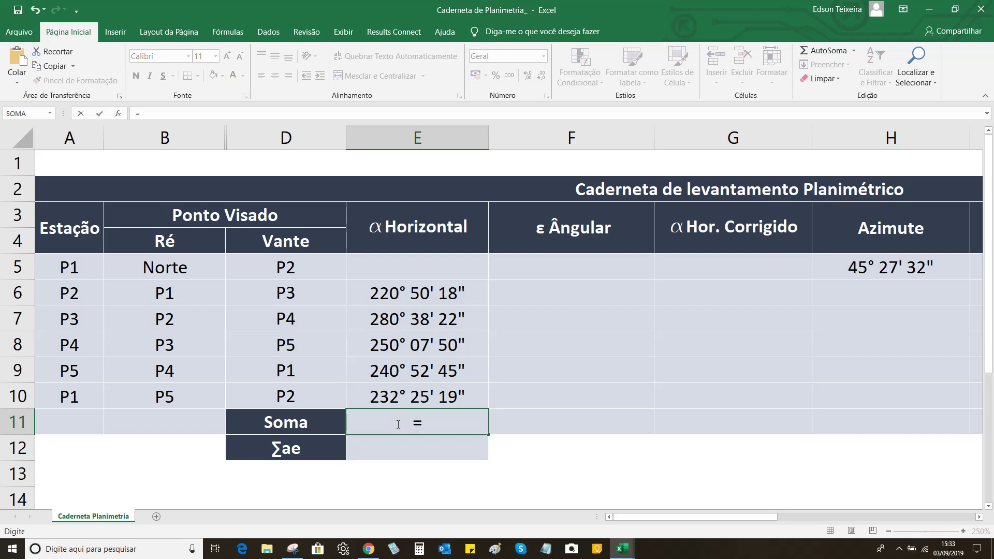
type("soma(")
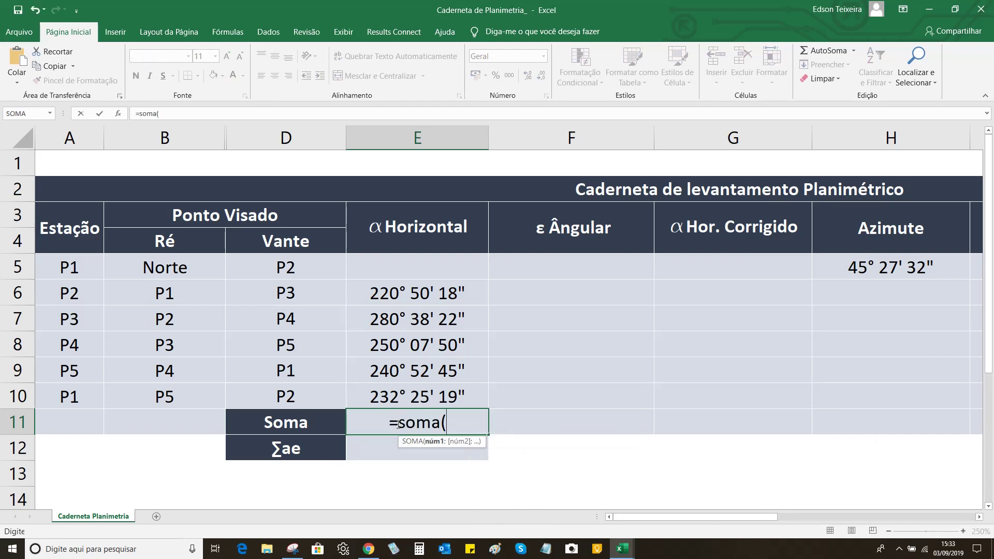
left_click_drag(409, 290, 409, 395)
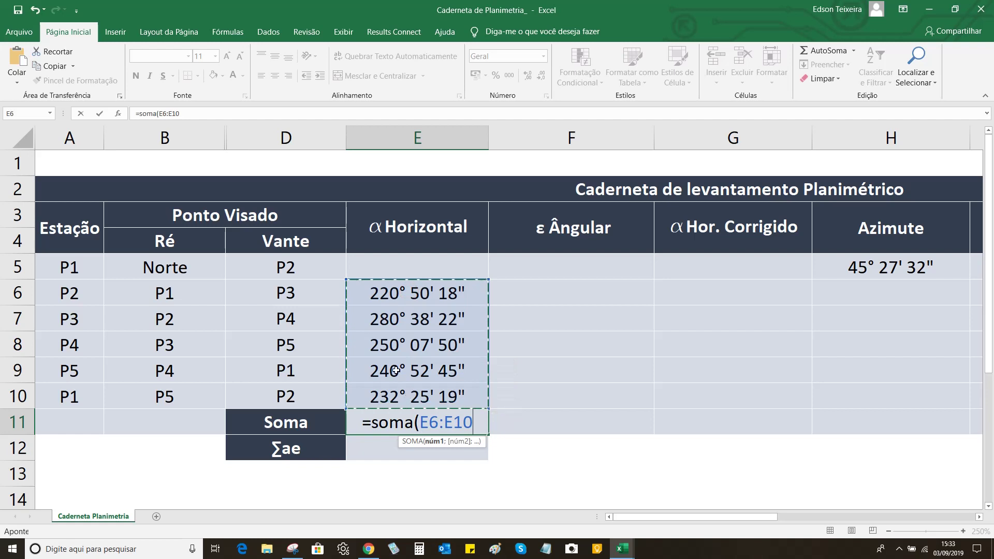
left_click(99, 114)
left_click(502, 479)
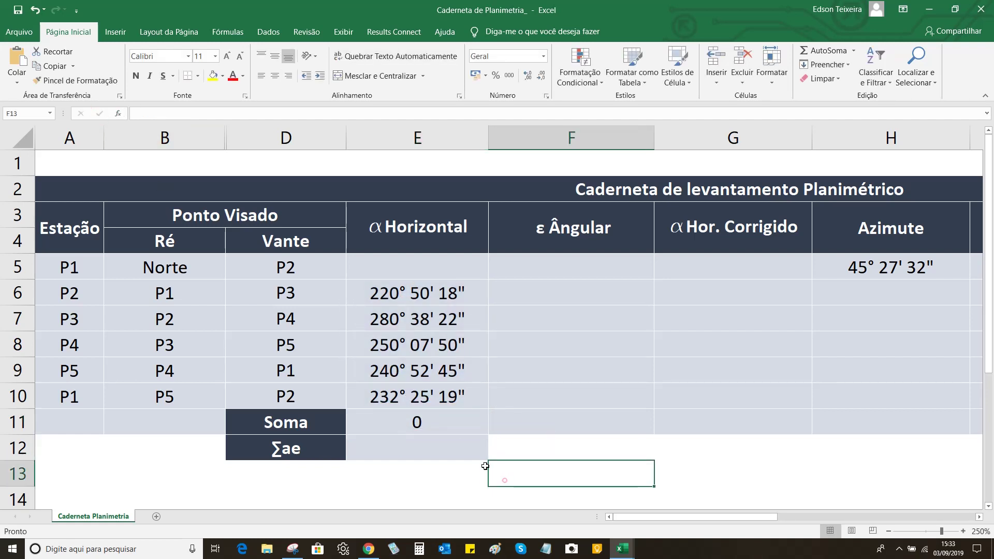
left_click(441, 427)
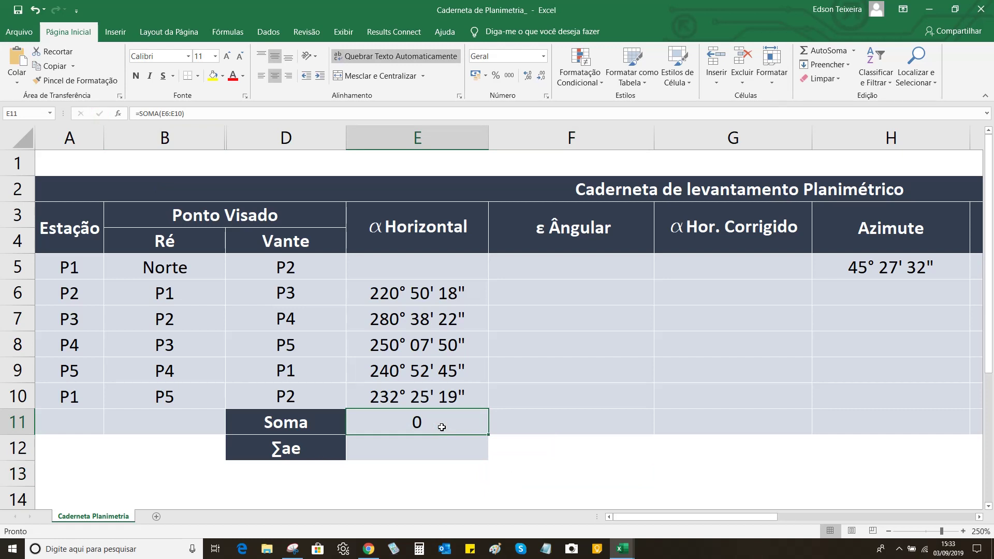
key("Delete")
Step: Start the Soma formula in cell E11 with =Convert_Decimal(E6)+ to convert the first horizontal angle to decimal
double_click(387, 425)
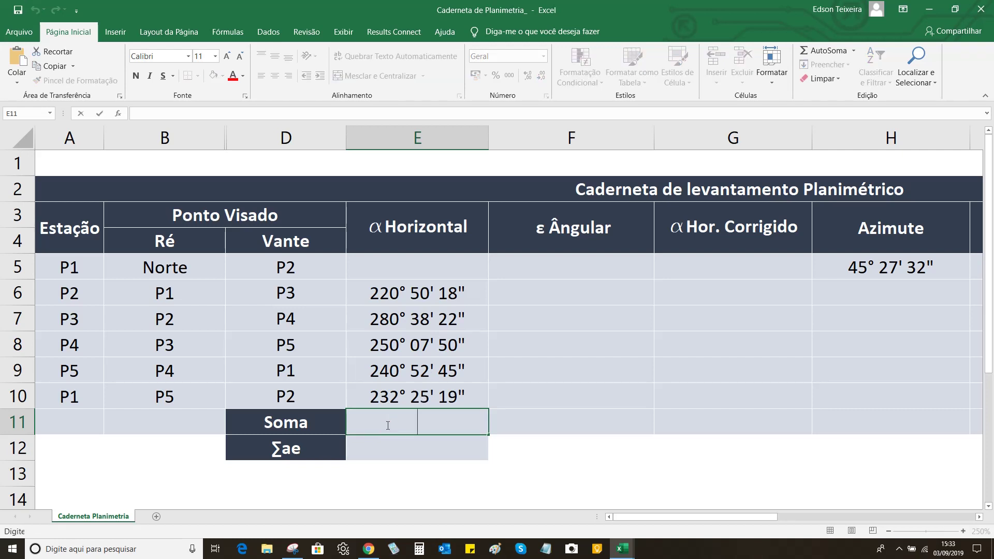
type("=")
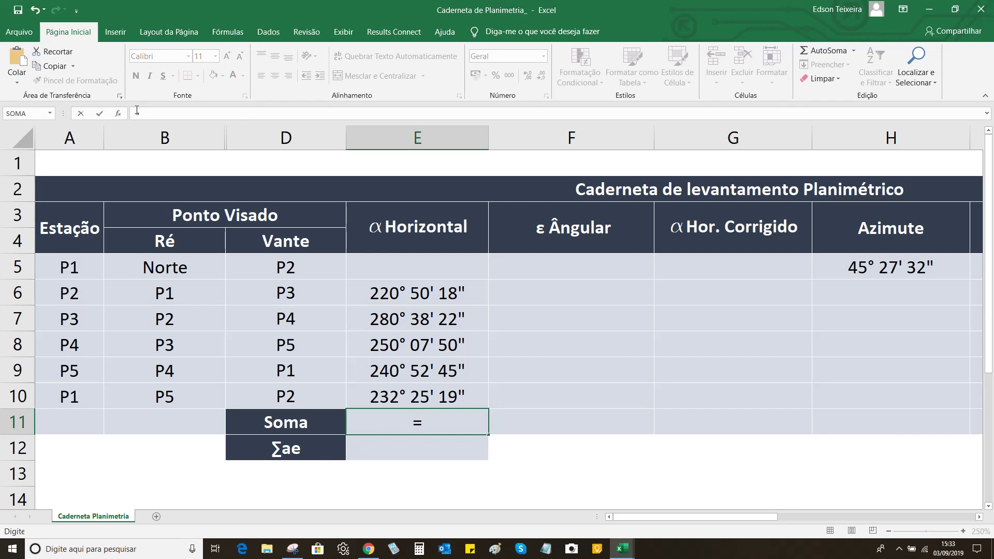
left_click(152, 112)
type("con")
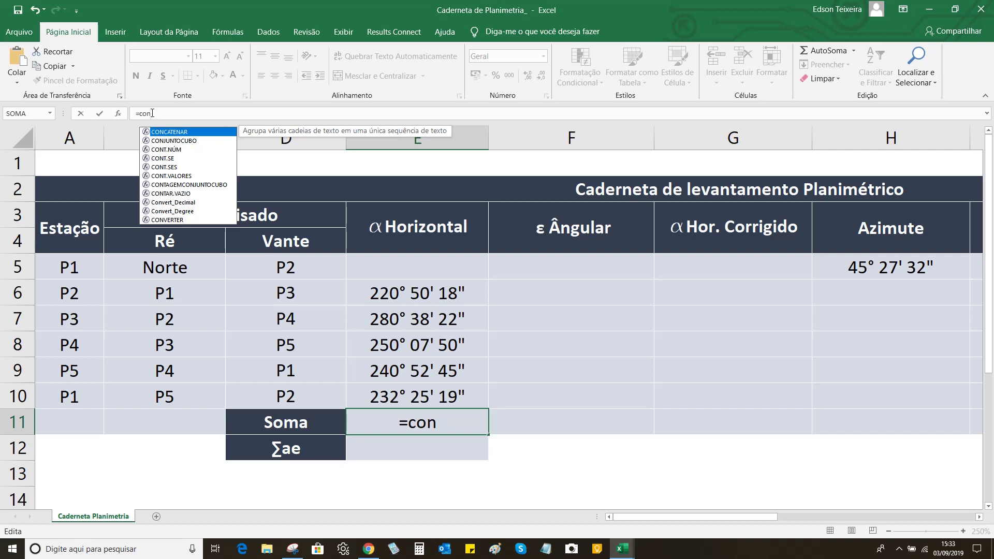
type("v")
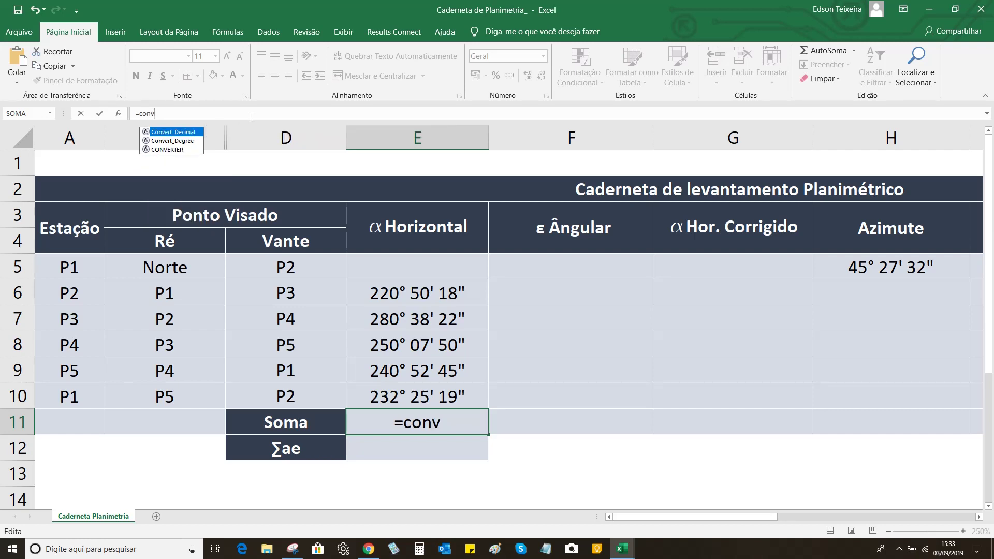
double_click(181, 133)
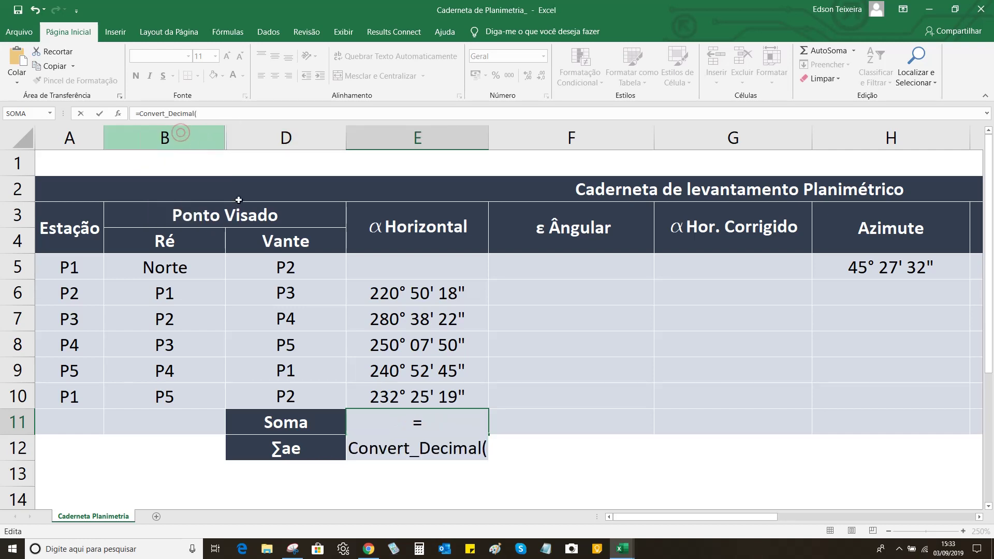
left_click(401, 296)
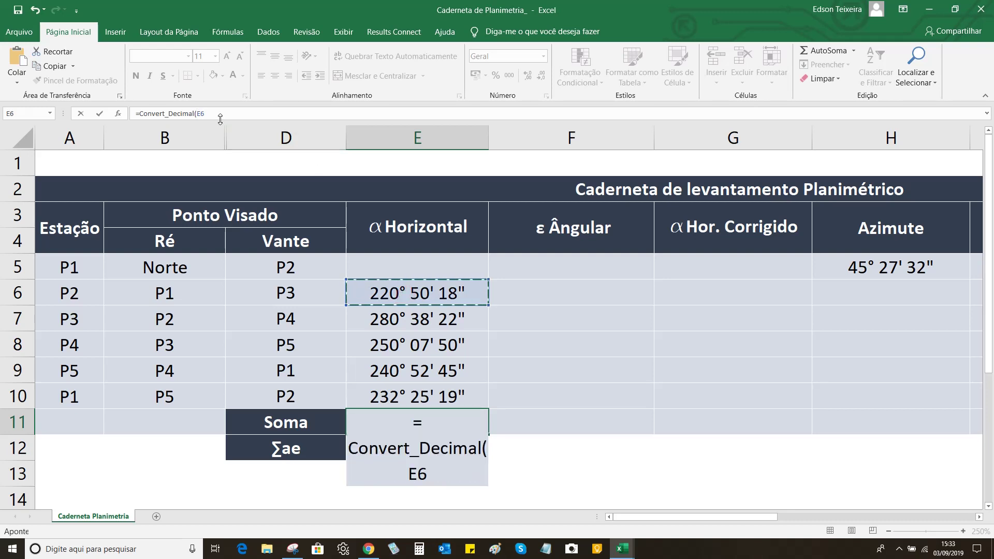
type(")+")
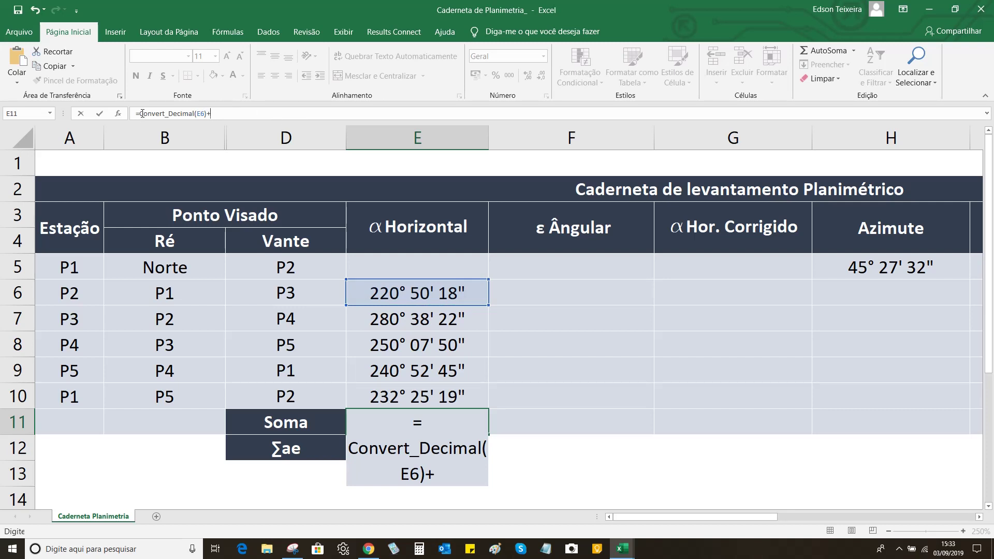
Step: Duplicate the Convert_Decimal(E6)+ term in the E11 formula until it contains five terms
left_click_drag(142, 113, 208, 112)
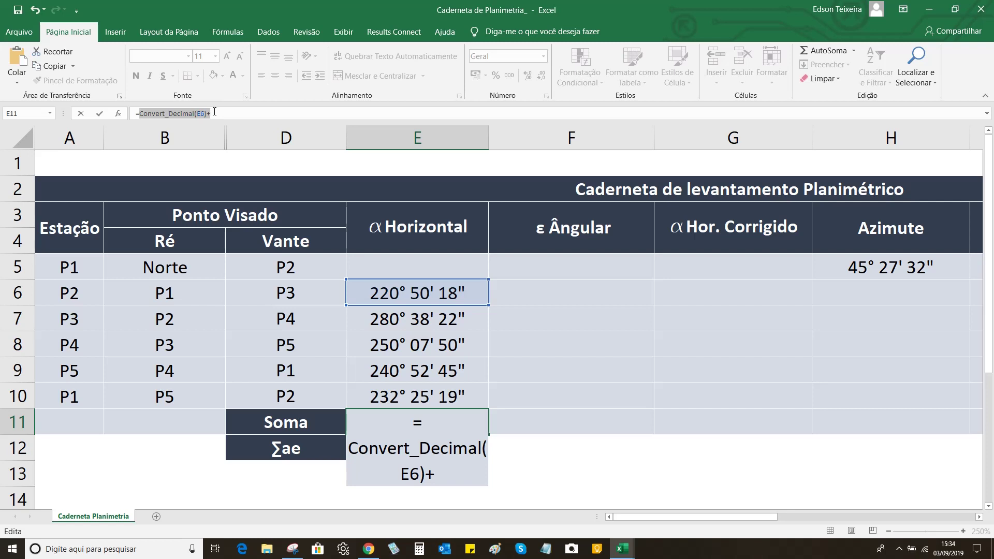
left_click(222, 113)
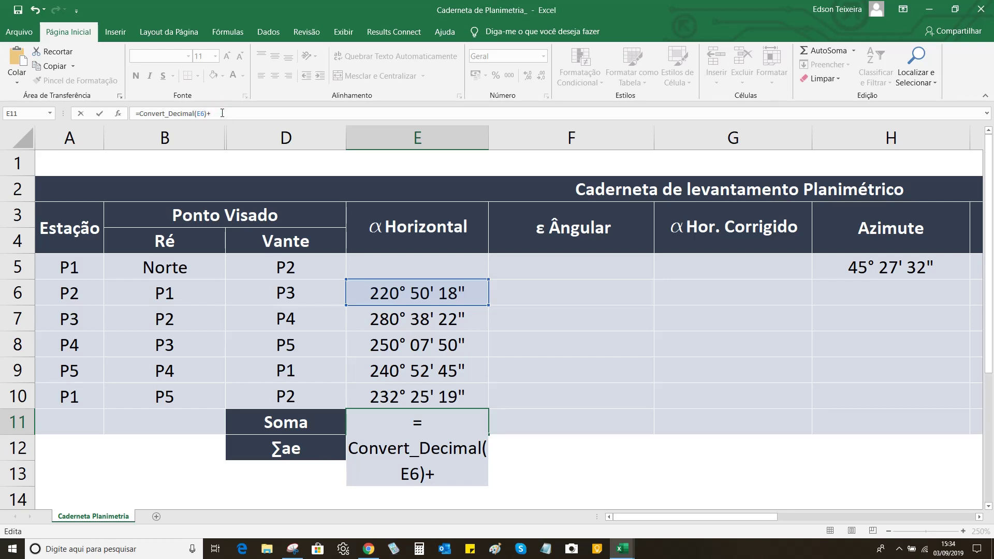
key("ctrl+v")
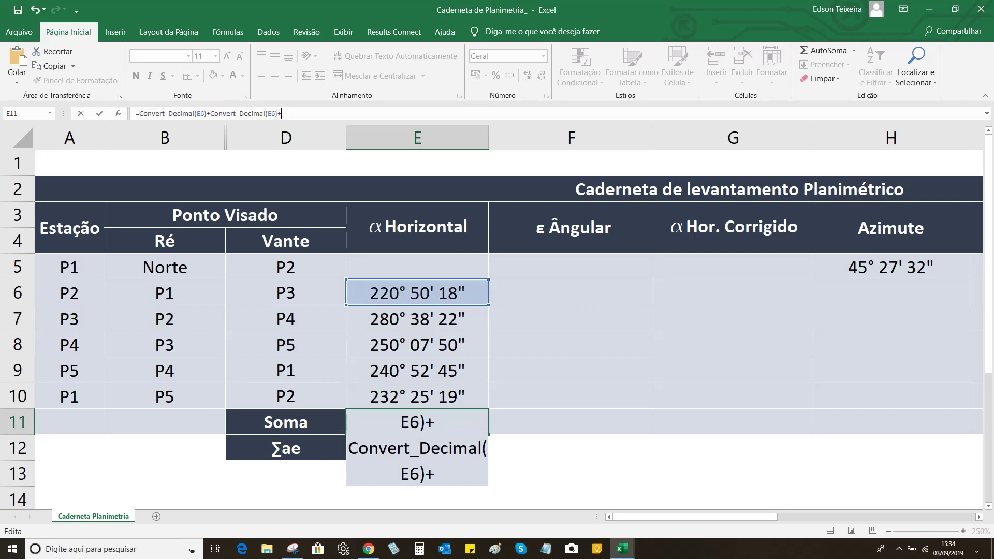
key("ctrl+v")
key("ctrl+v")
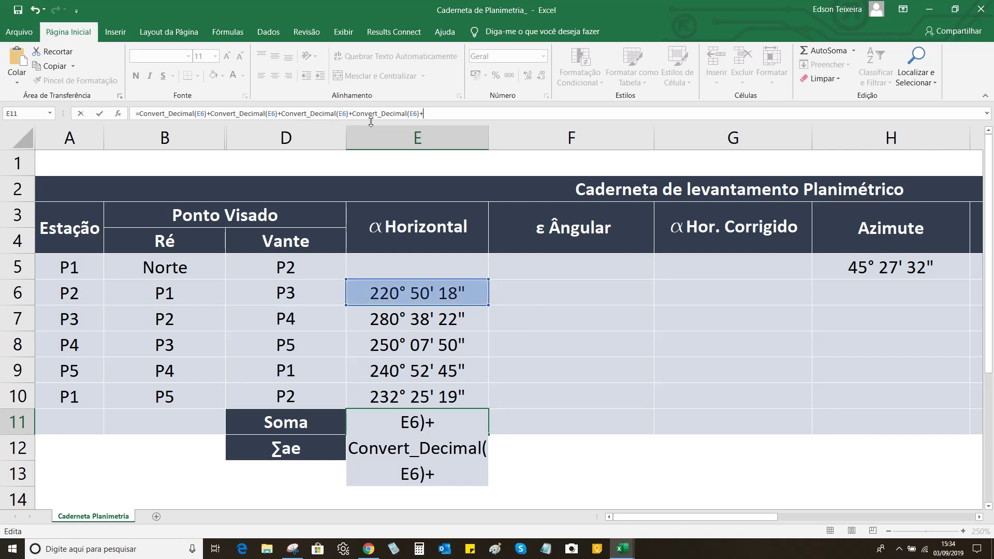
key("ctrl+v")
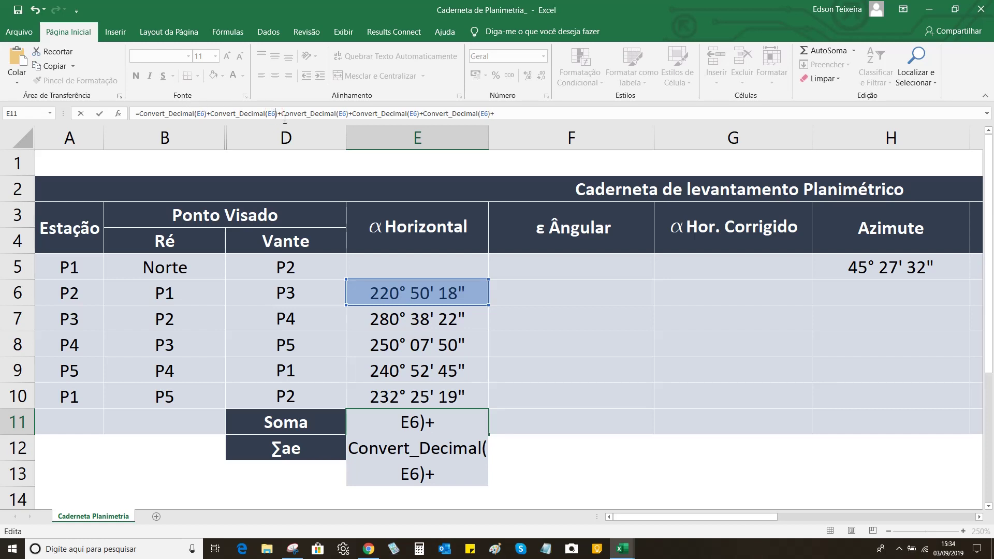
Step: Change the cell references in the second, third and fourth Convert_Decimal terms to E7, E8 and E9
type("E7")
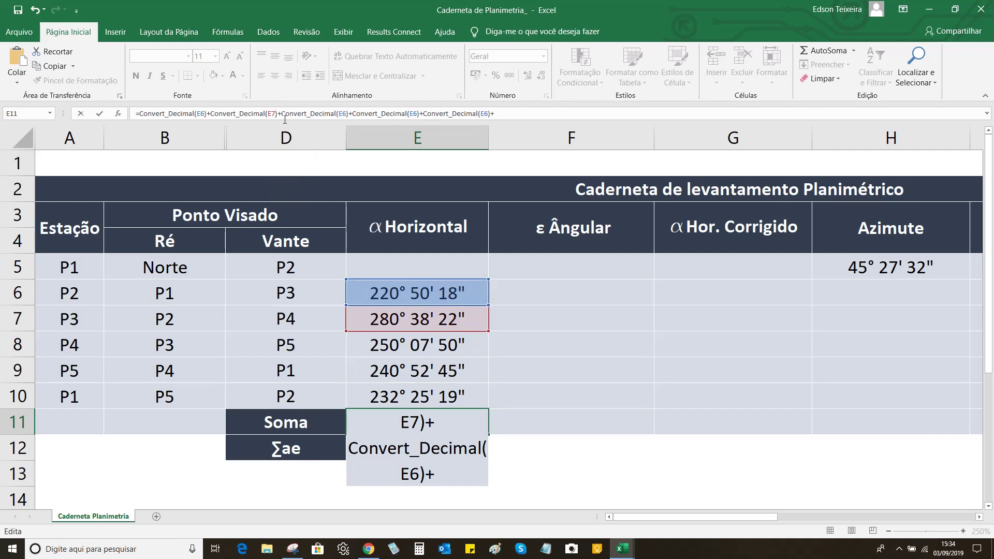
double_click(344, 114)
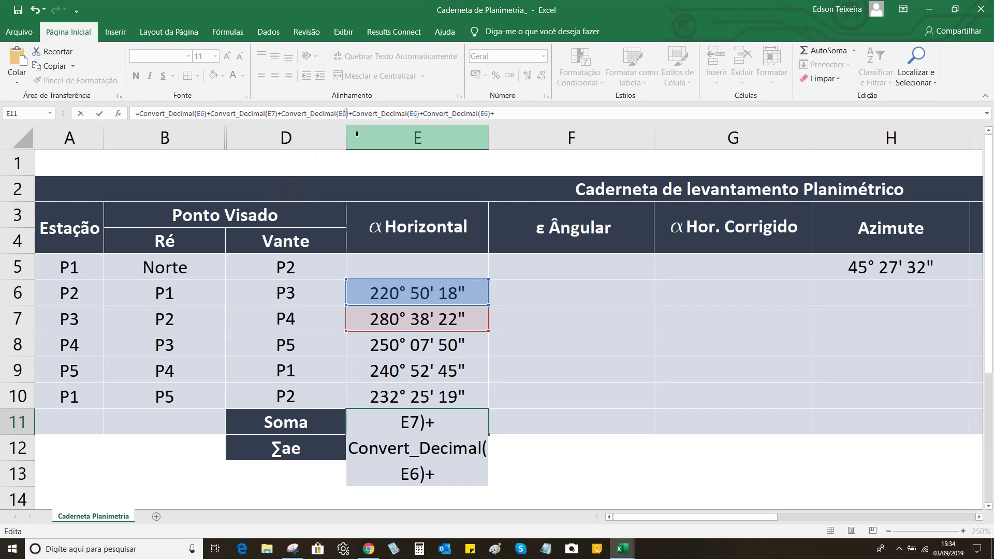
type("E8")
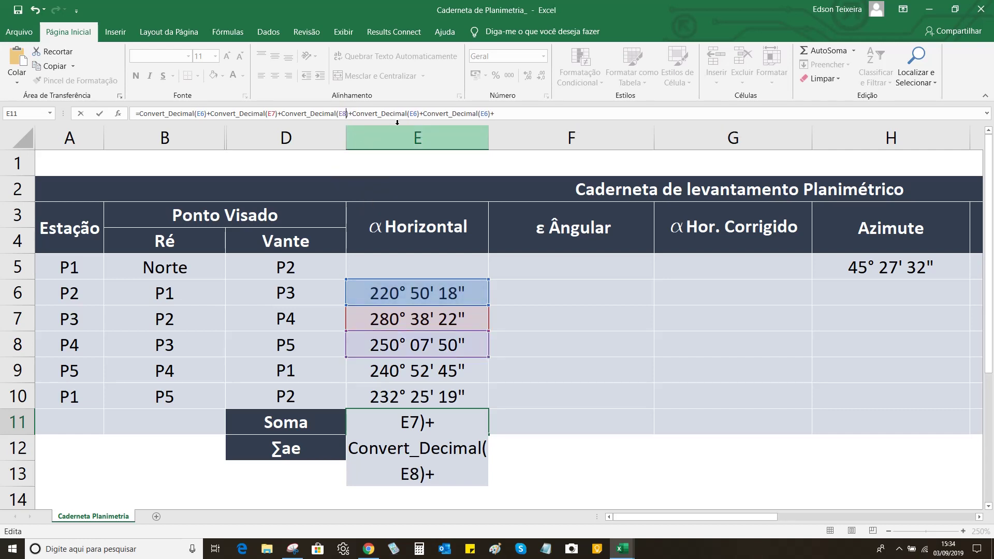
double_click(418, 113)
type("E9")
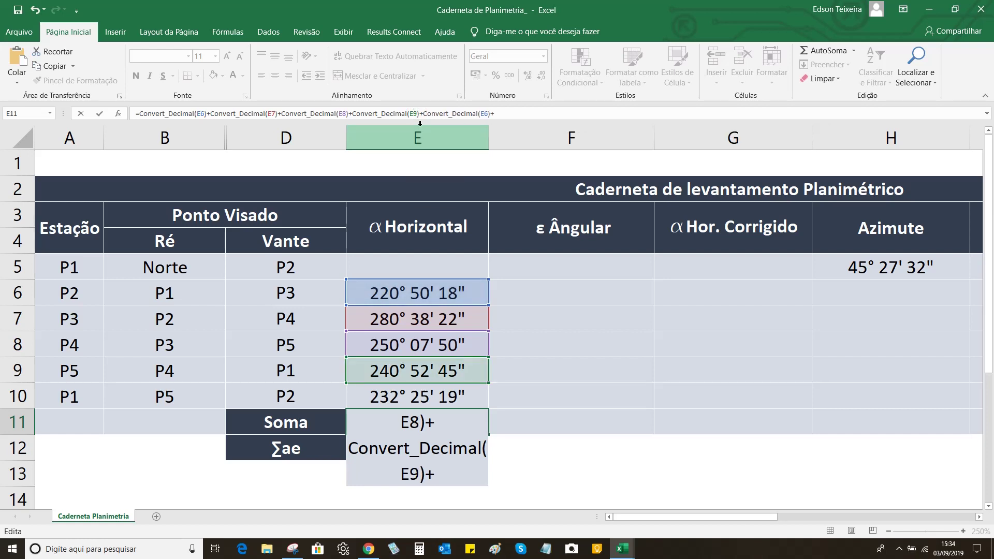
Step: Set the fifth Convert_Decimal term to E10, remove the trailing plus sign, and enter the E11 formula
left_click(488, 113)
key("BackSpace")
key("BackSpace")
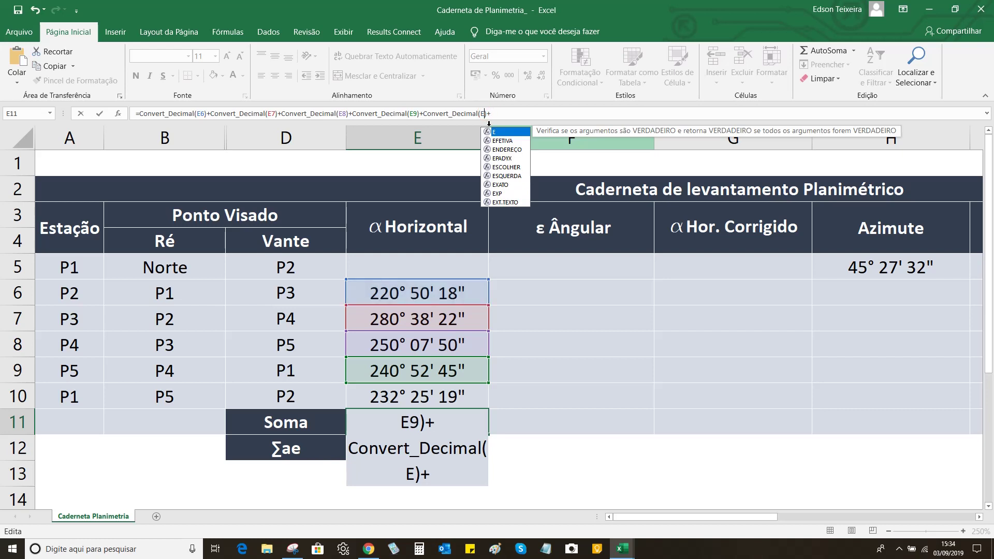
type("10")
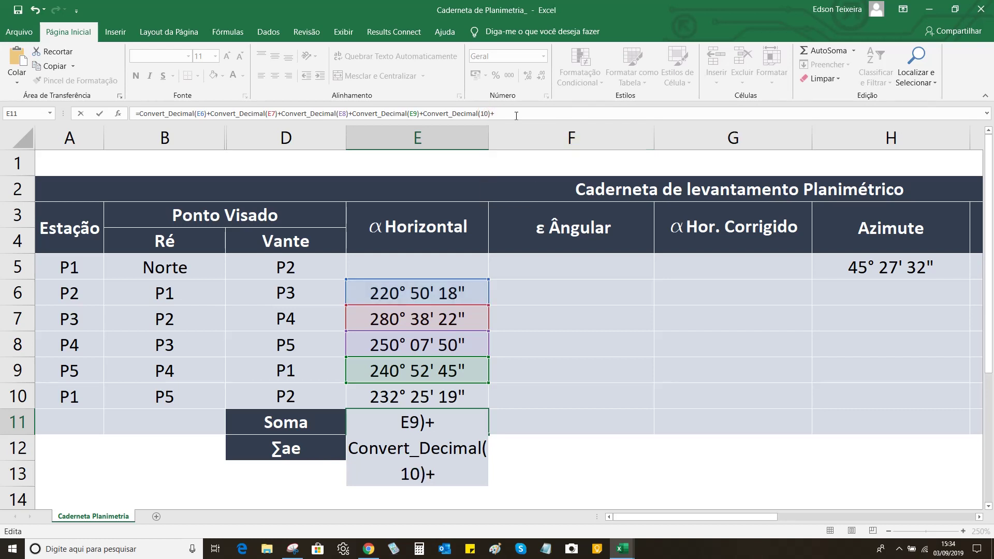
key("BackSpace")
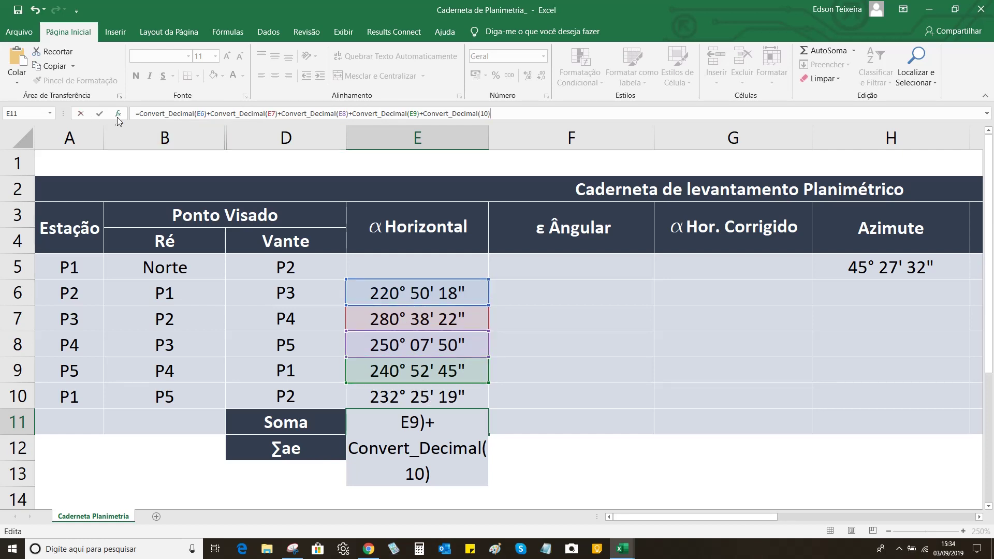
left_click(101, 113)
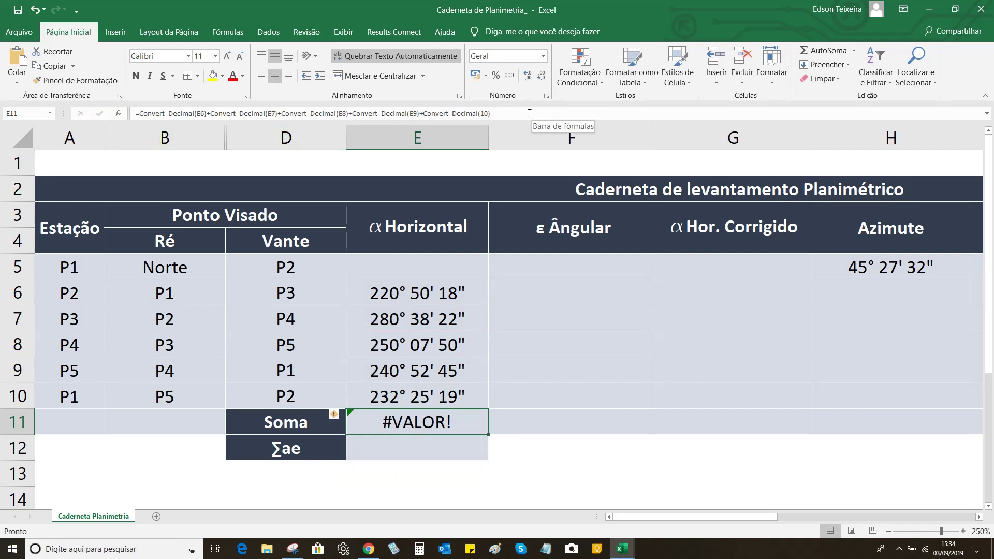
left_click(482, 113)
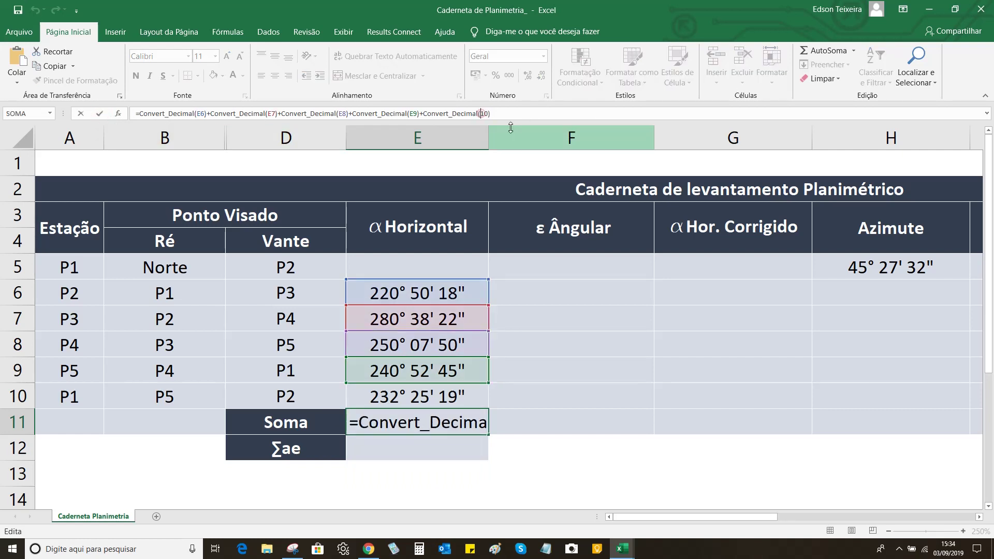
type("E")
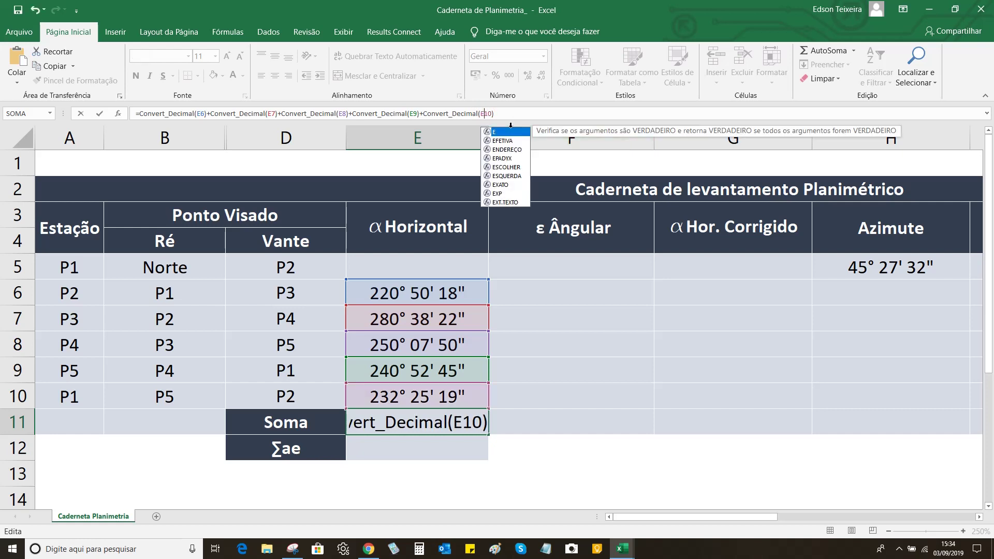
left_click(99, 113)
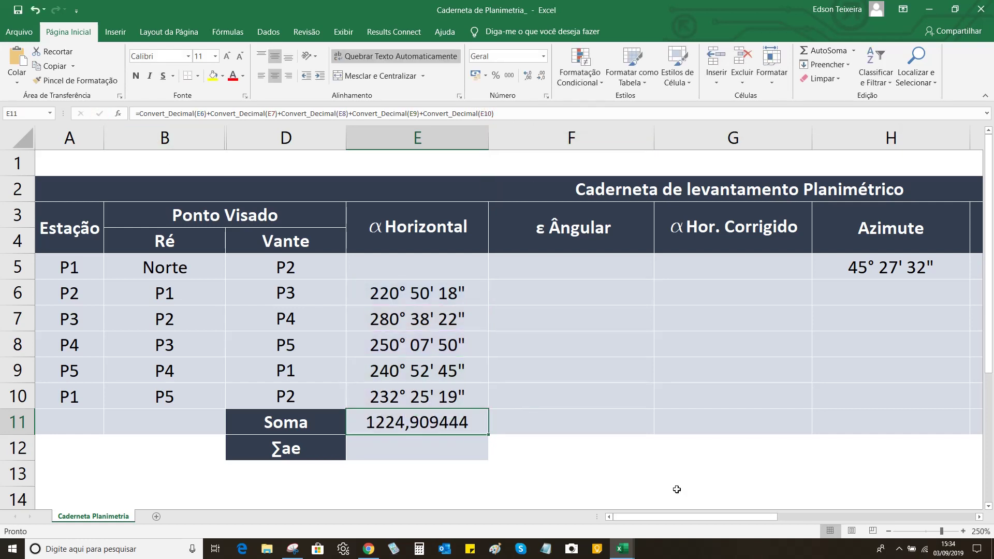
Step: Wrap the whole sum in cell E11 in Convert_Degree( ), including the closing parenthesis, and enter the formula
left_click(386, 444)
left_click(398, 424)
left_click(140, 113)
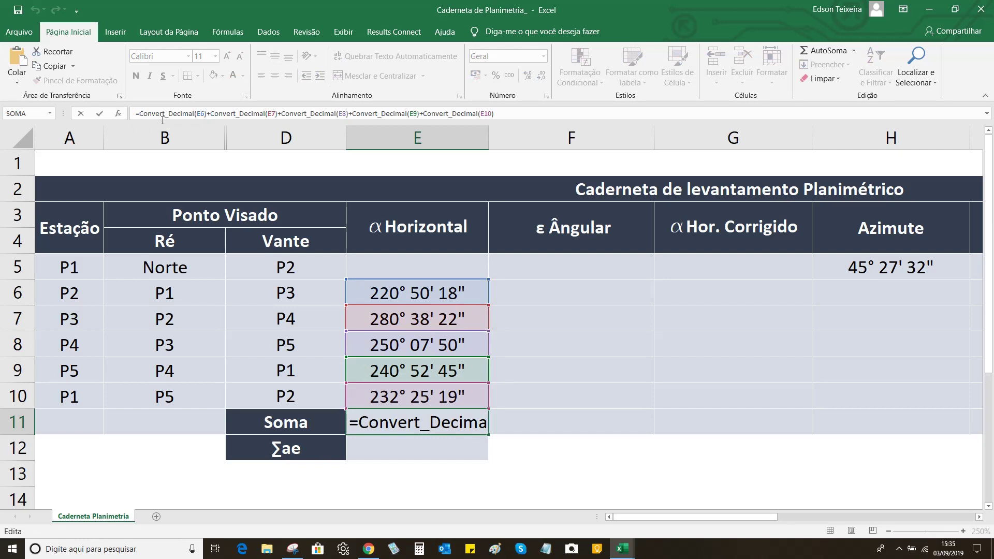
type("conver")
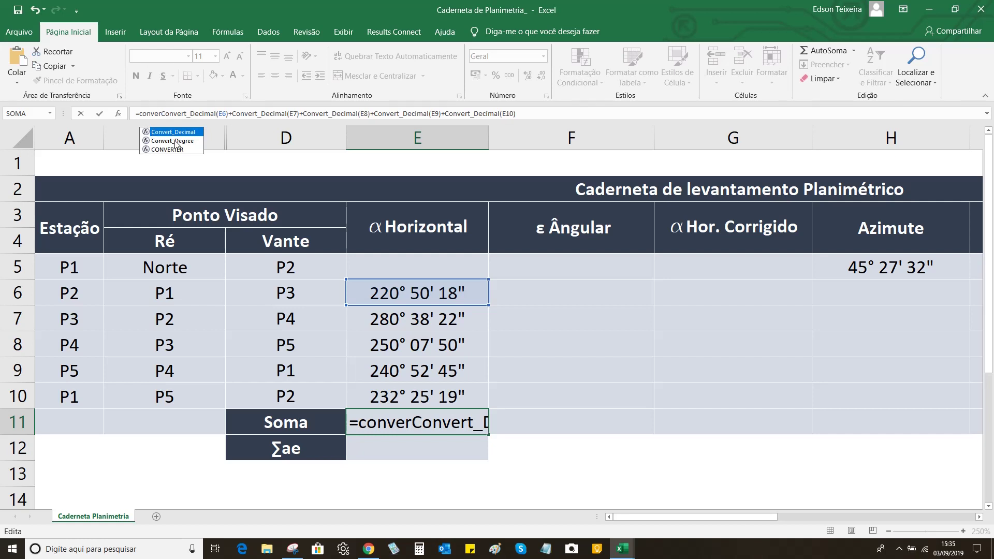
double_click(173, 141)
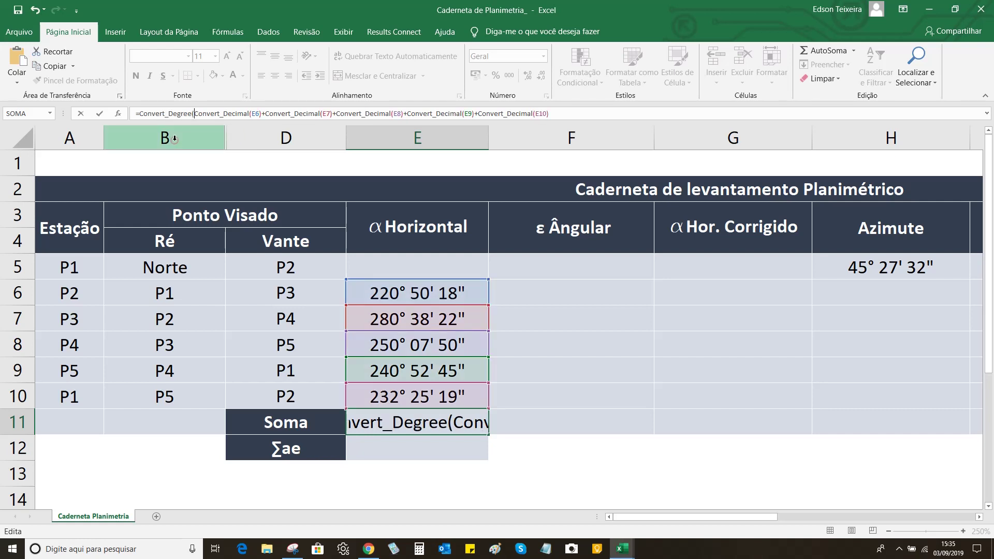
left_click(100, 113)
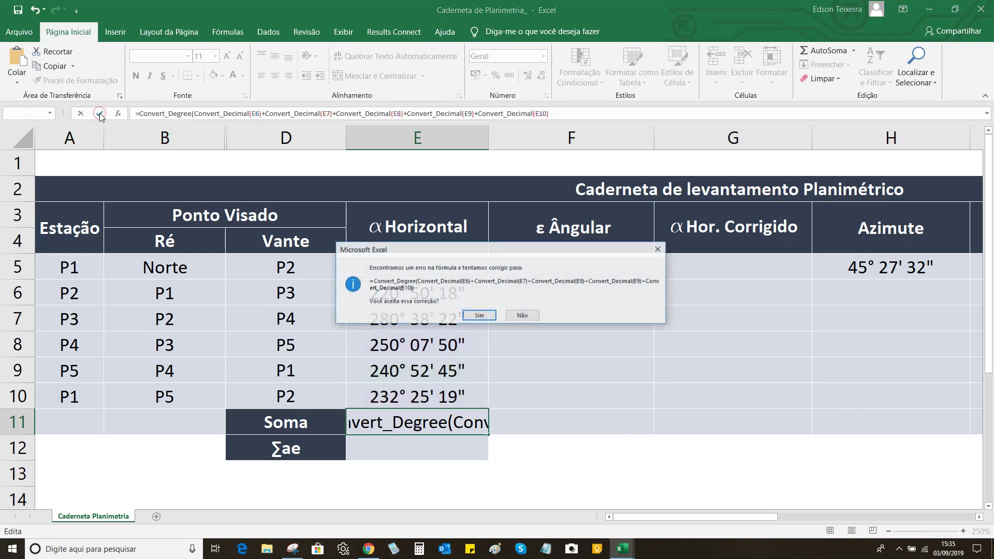
left_click(523, 316)
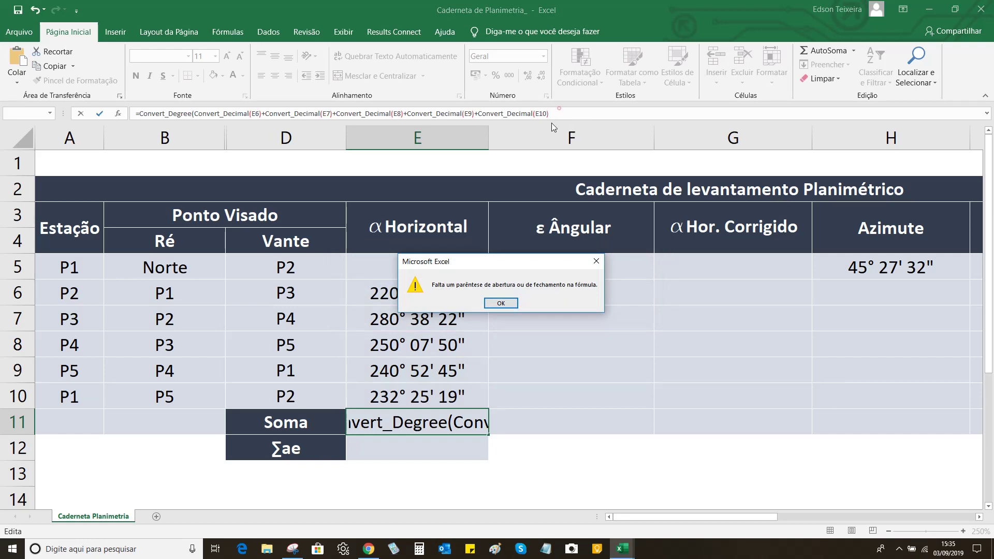
left_click(509, 307)
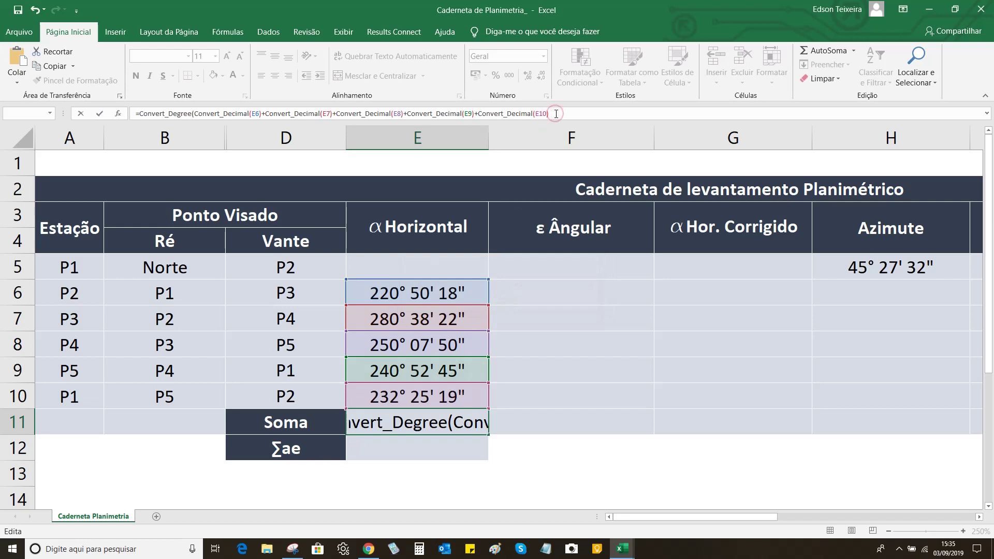
left_click(556, 114)
type(")")
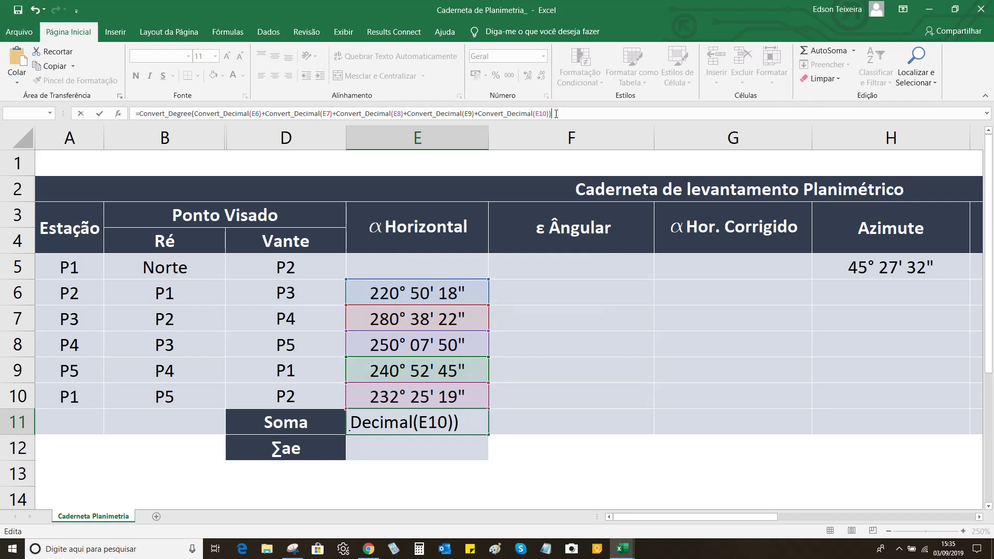
left_click(99, 114)
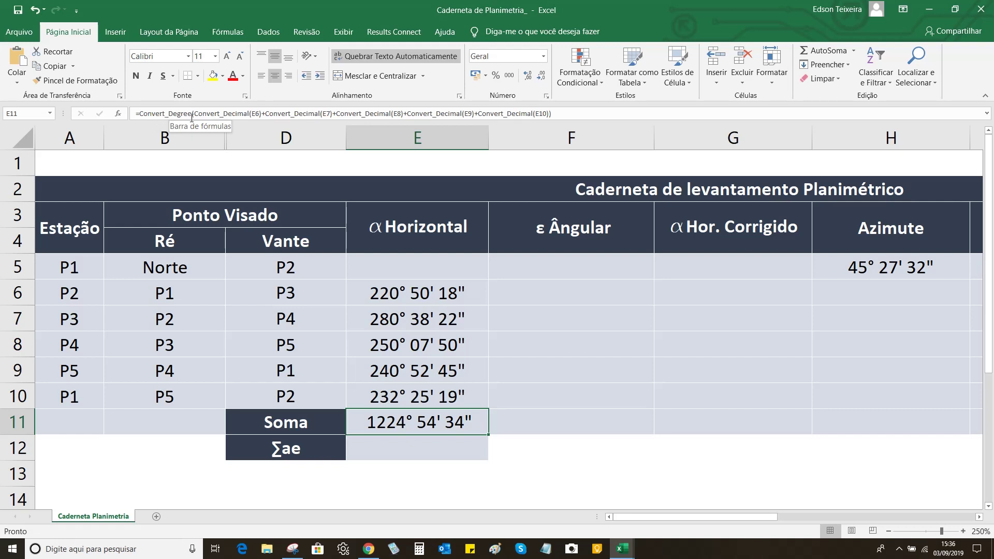
Step: Select the P1 azimuth in cell H5 of the Azimute column
left_click(542, 456)
left_click(419, 425)
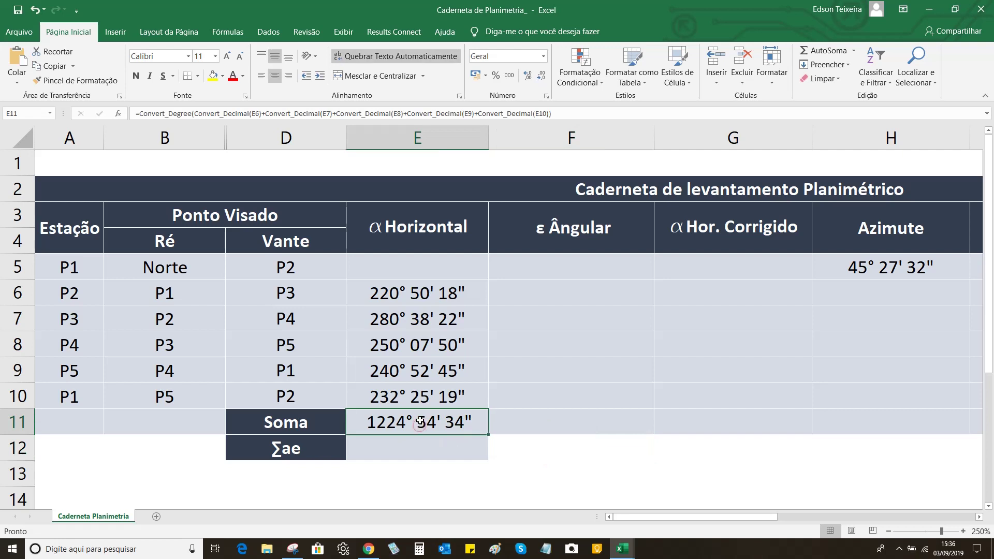
left_click(978, 518)
left_click(978, 518)
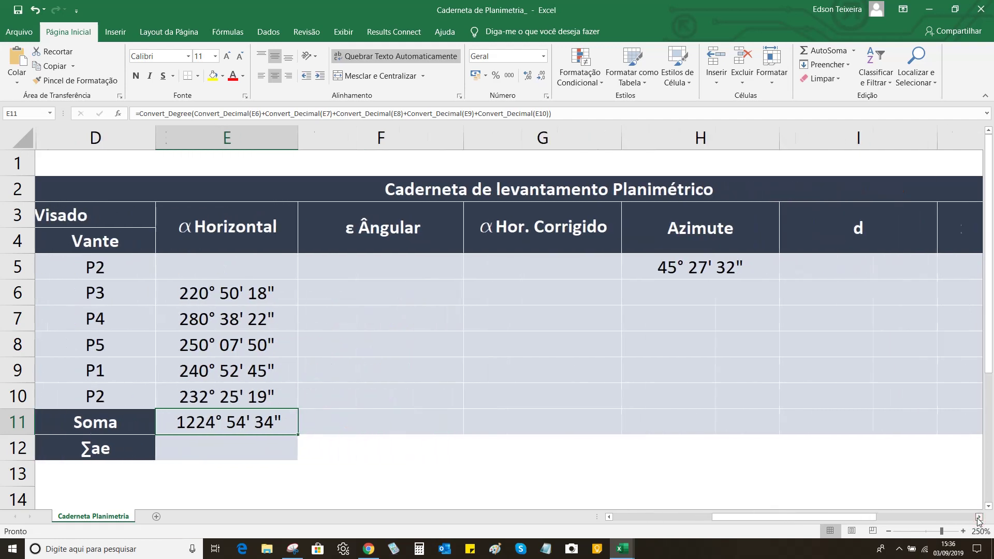
left_click(979, 518)
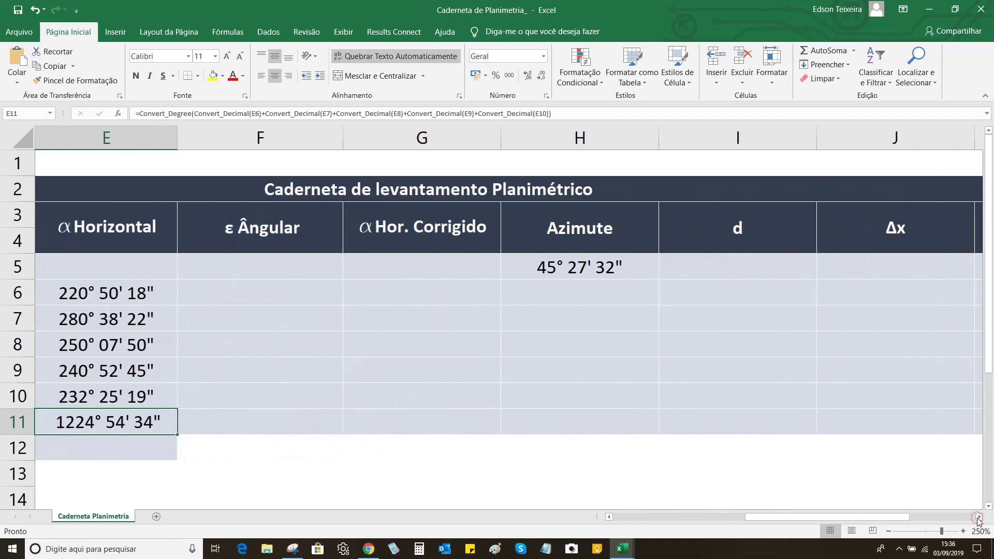
left_click(586, 269)
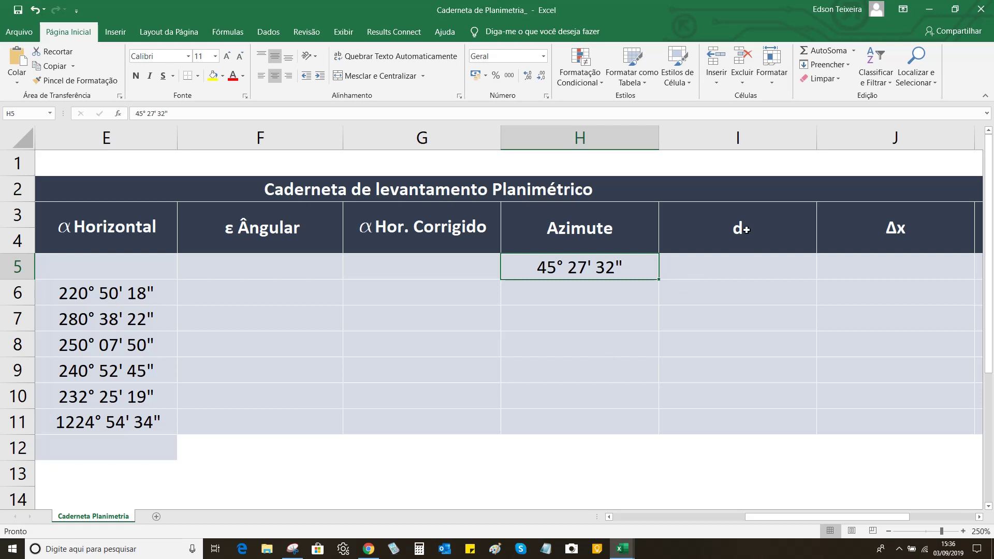
Step: Add the unit to the distance column header so that it reads d (m)
double_click(752, 232)
type("(")
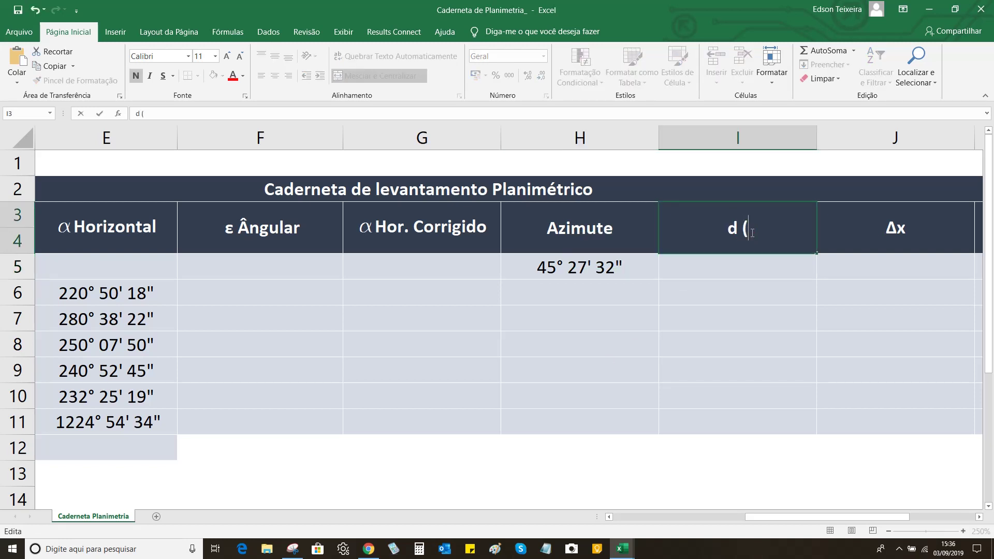
type("m)")
Step: Enter the distance 1500 in cell I5 of the d (m) column
left_click(725, 272)
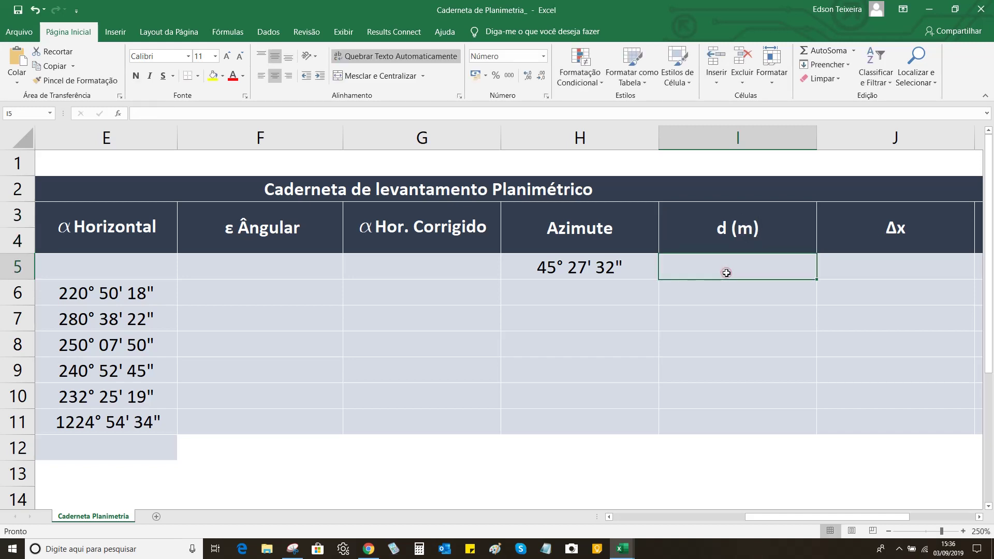
type("1500")
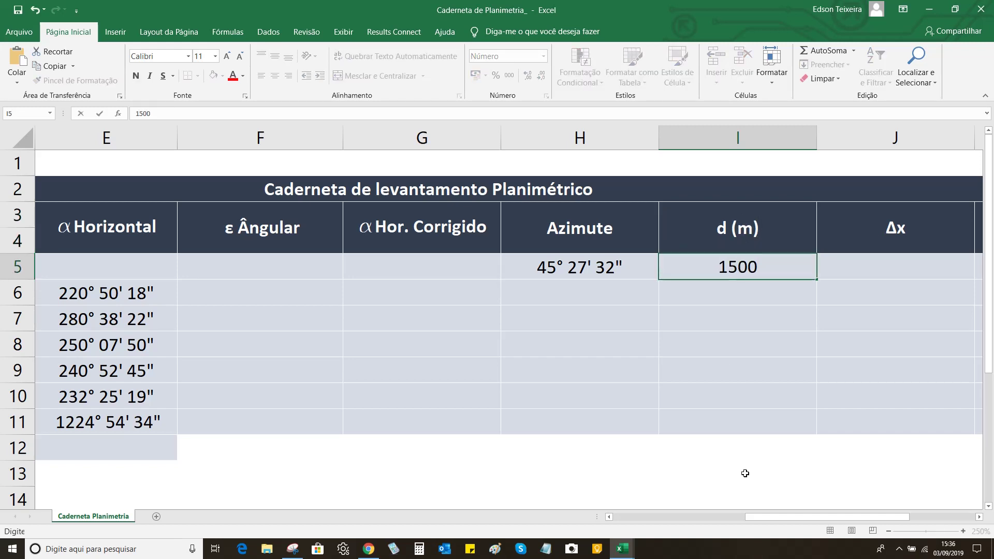
left_click(745, 474)
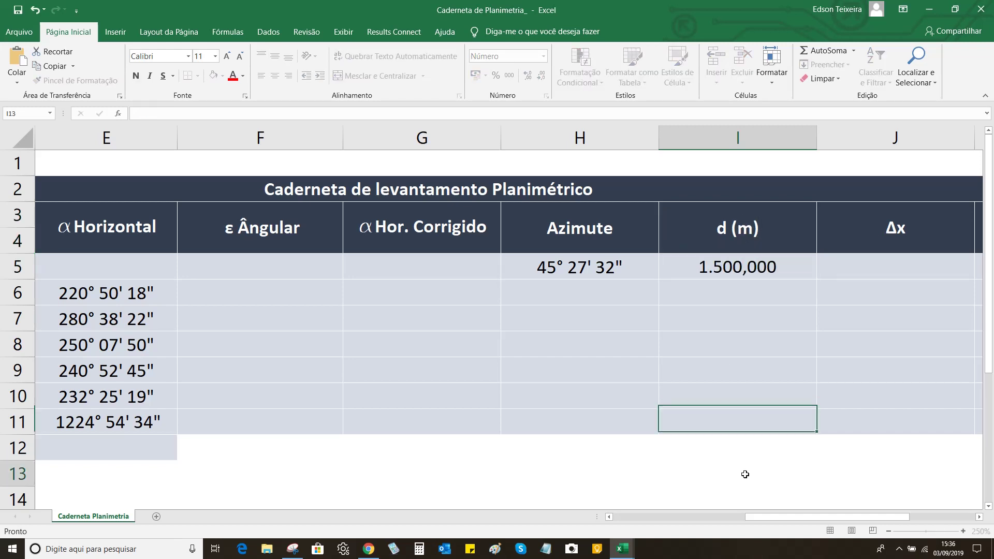
Step: Start the Δx formula in cell J5 with the sine and radians functions, =SEN(RADIANOS(
left_click(979, 517)
left_click(979, 518)
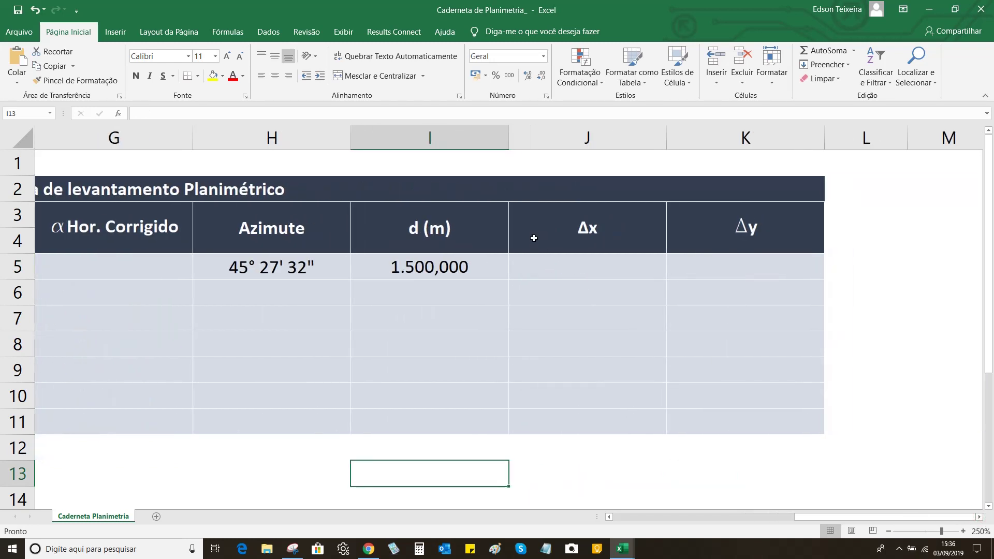
left_click(590, 264)
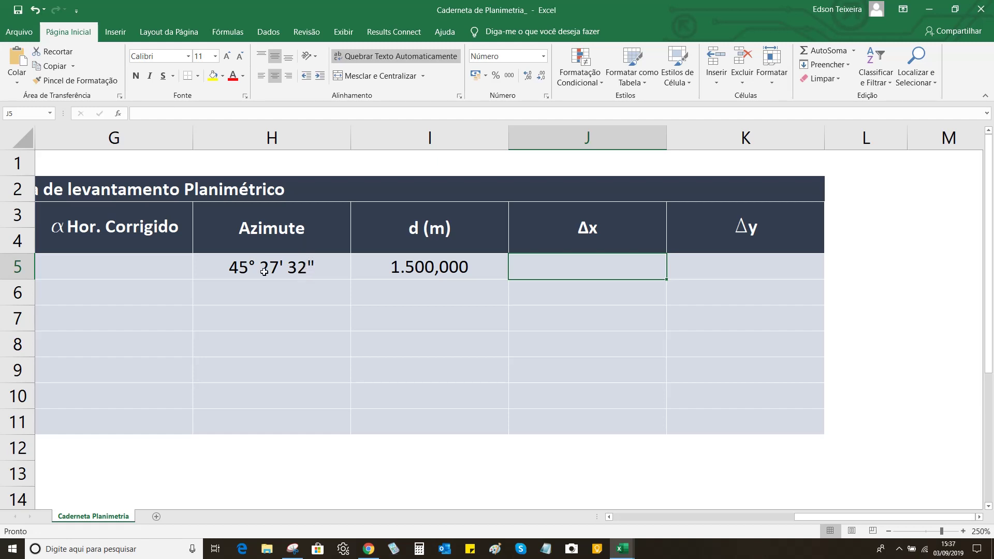
left_click(243, 268)
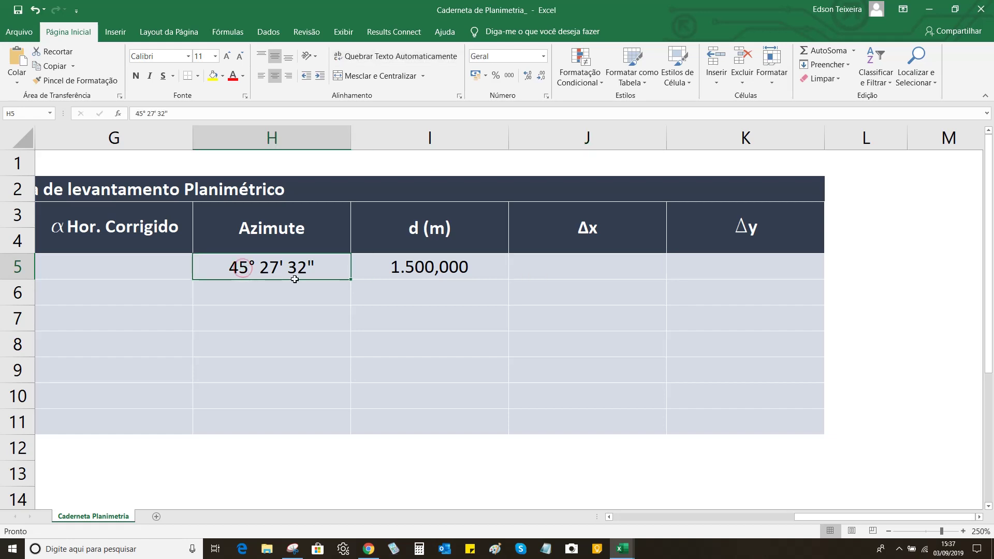
left_click(420, 268)
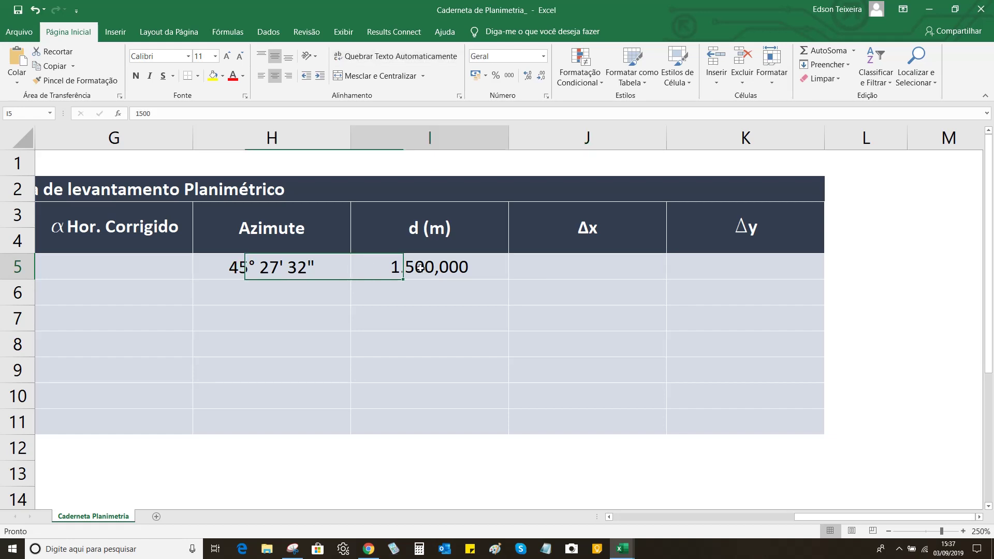
double_click(568, 267)
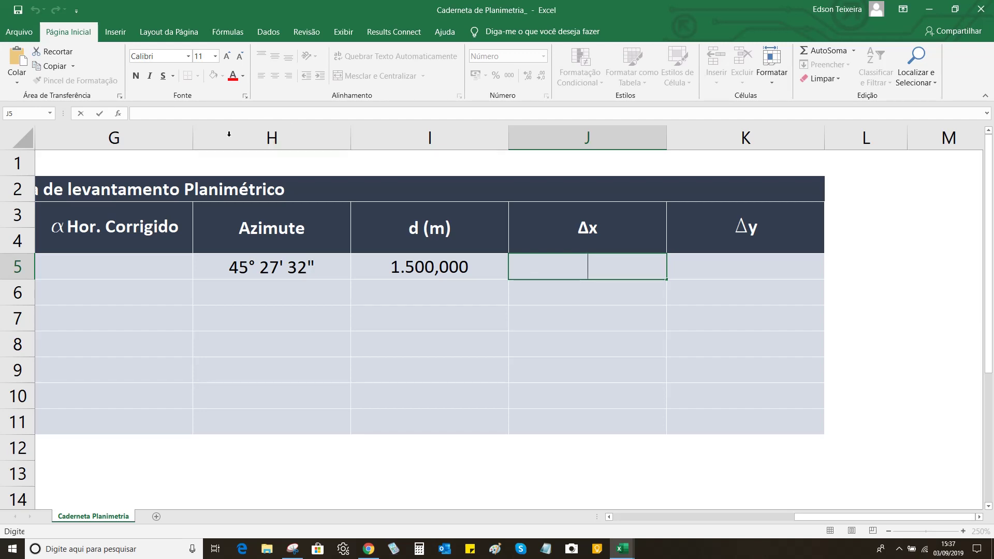
type("=")
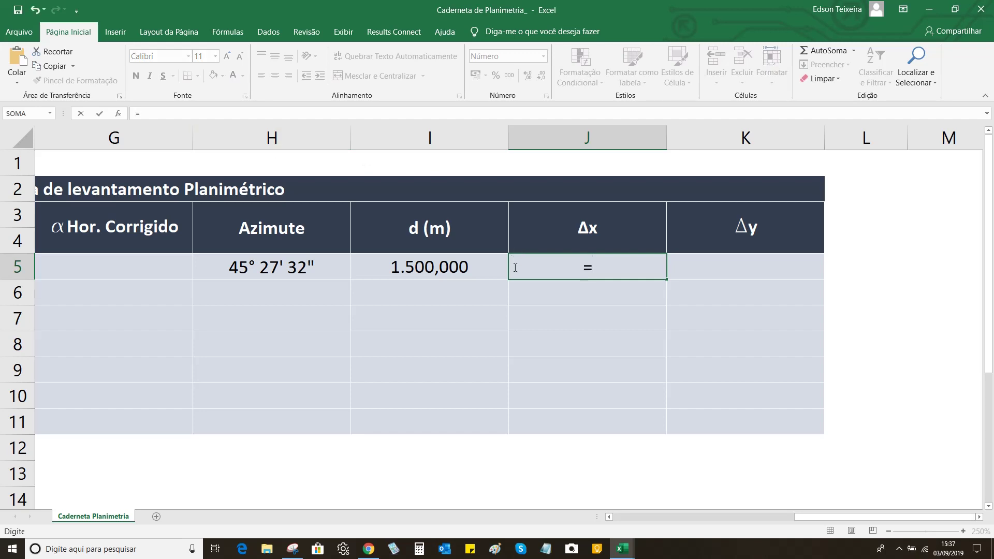
left_click(187, 113)
type("sen")
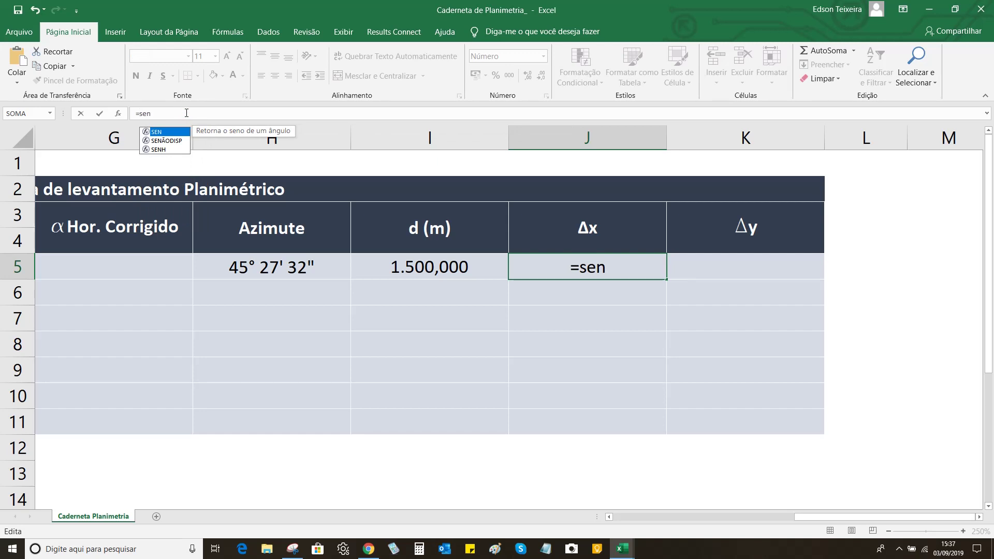
double_click(172, 133)
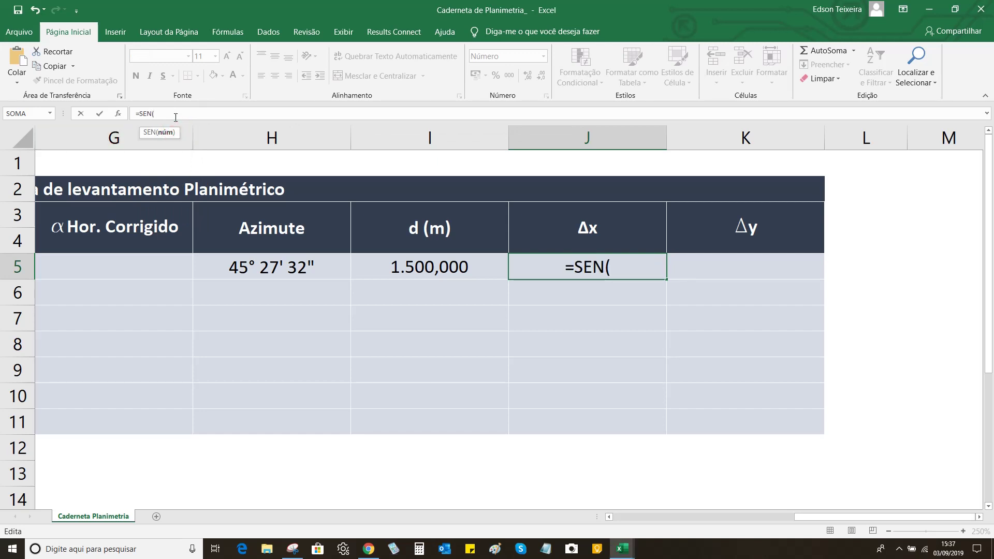
type("rad")
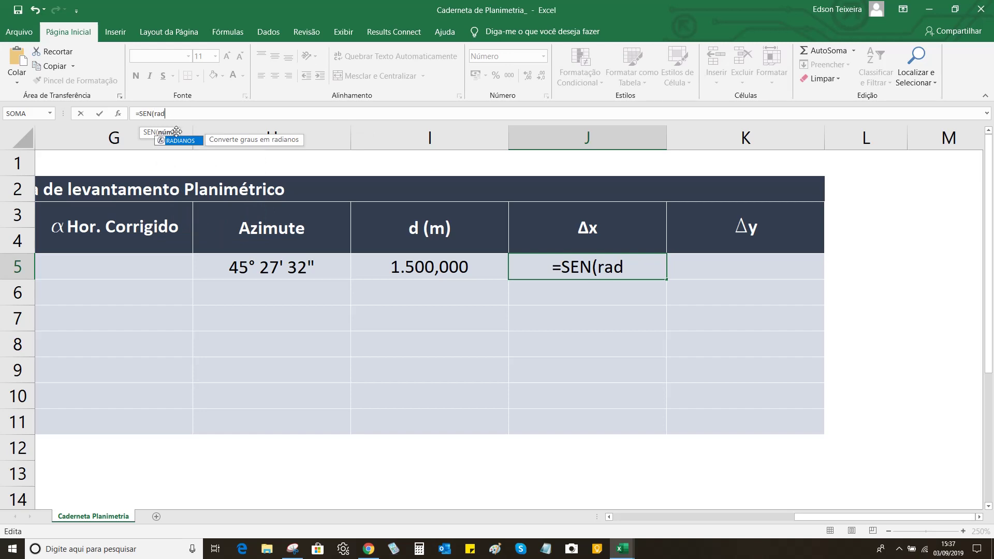
double_click(179, 140)
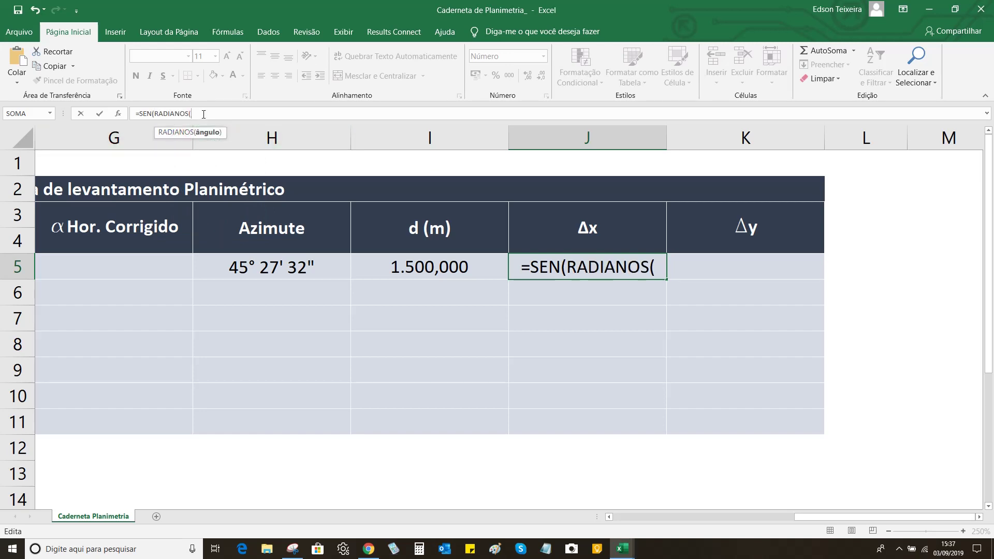
Step: Complete the J5 formula with Convert_Decimal(H5))) multiplied by the distance in I5, and enter it
type("convert")
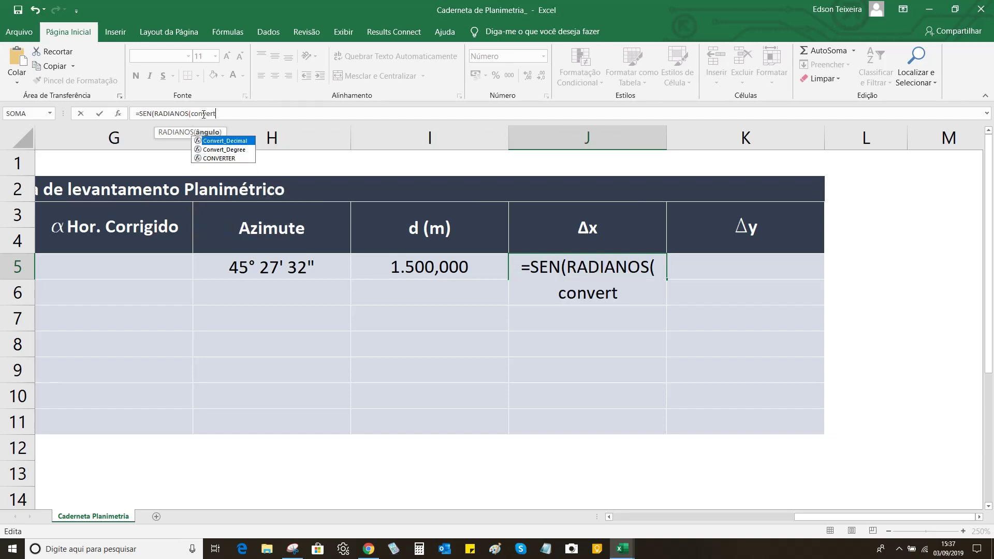
double_click(245, 144)
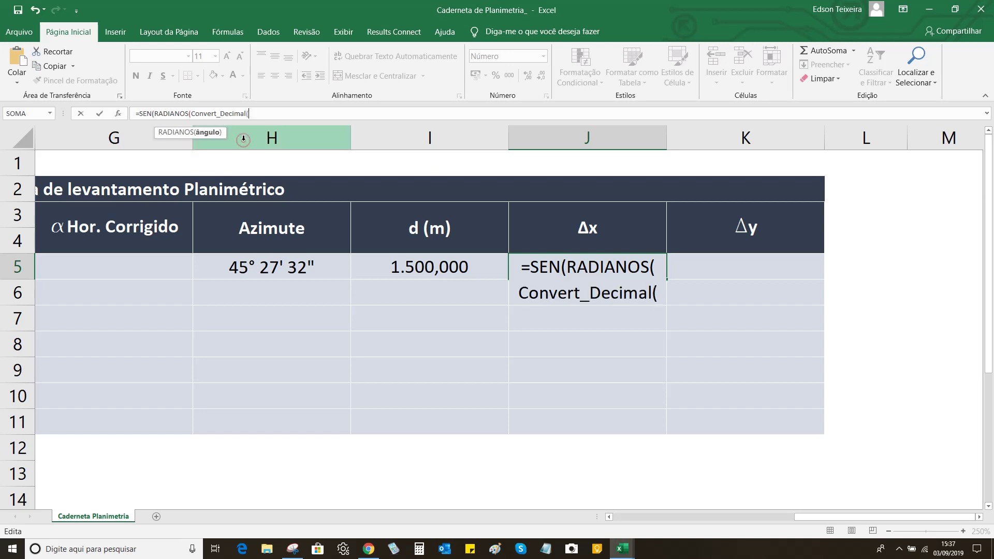
left_click(306, 267)
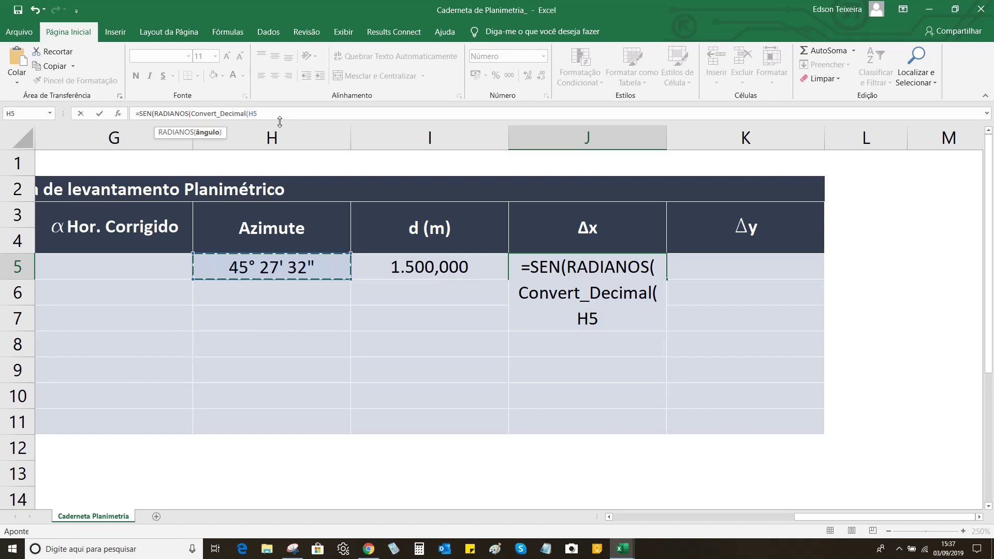
type(")))")
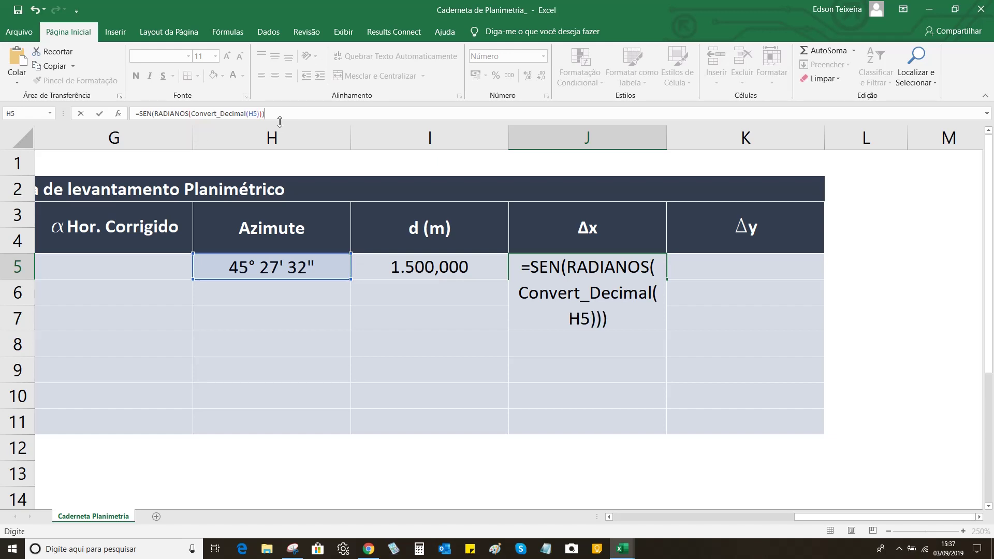
type("*")
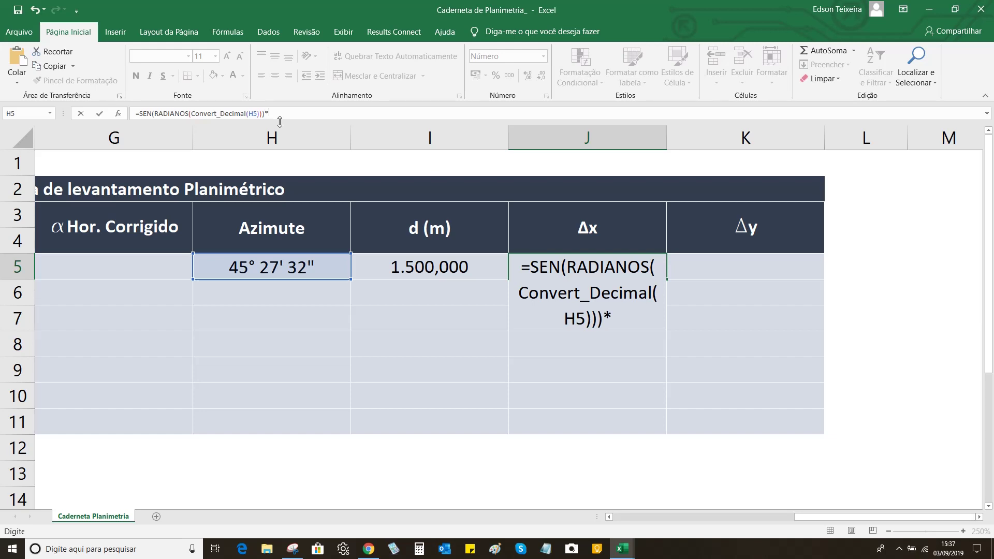
left_click(441, 263)
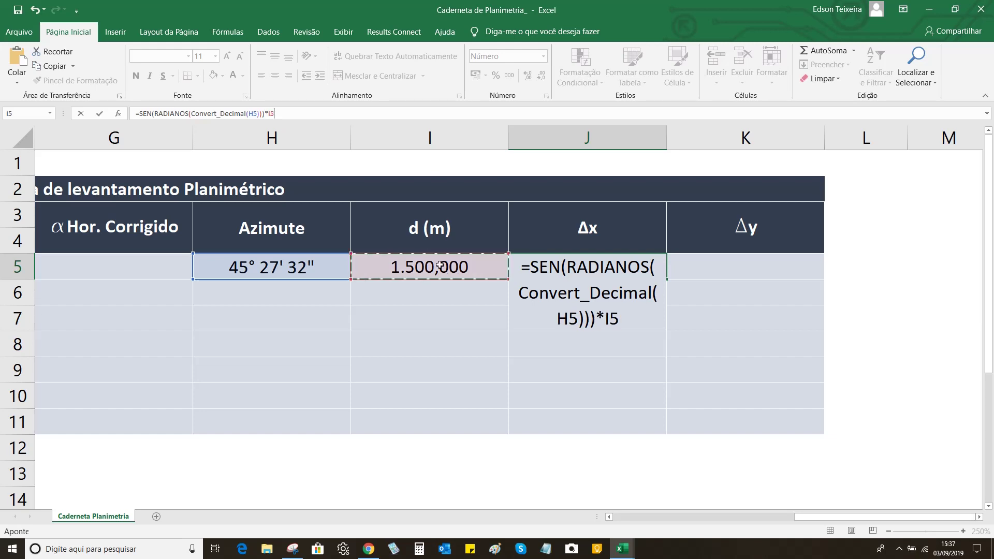
left_click(99, 113)
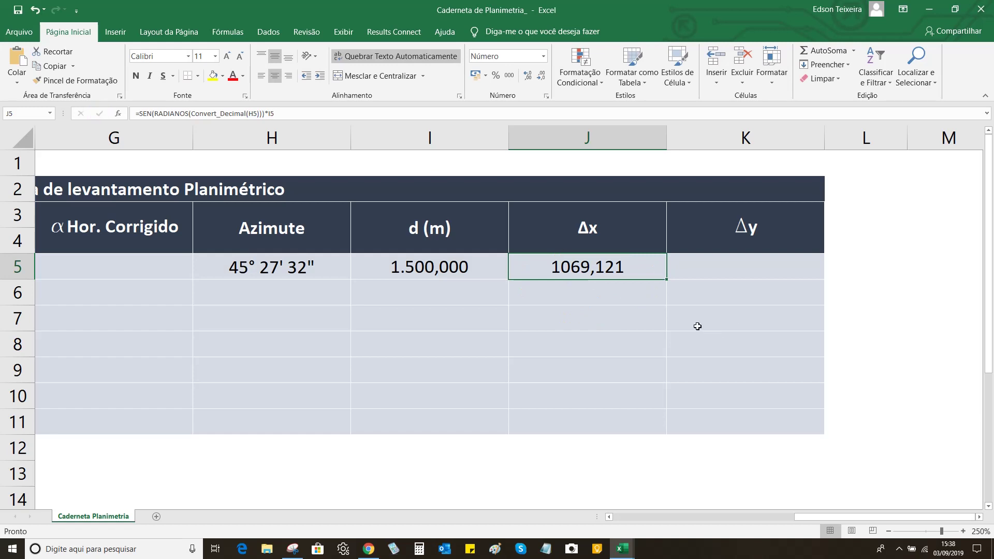
left_click(582, 270)
left_click_drag(805, 517, 709, 519)
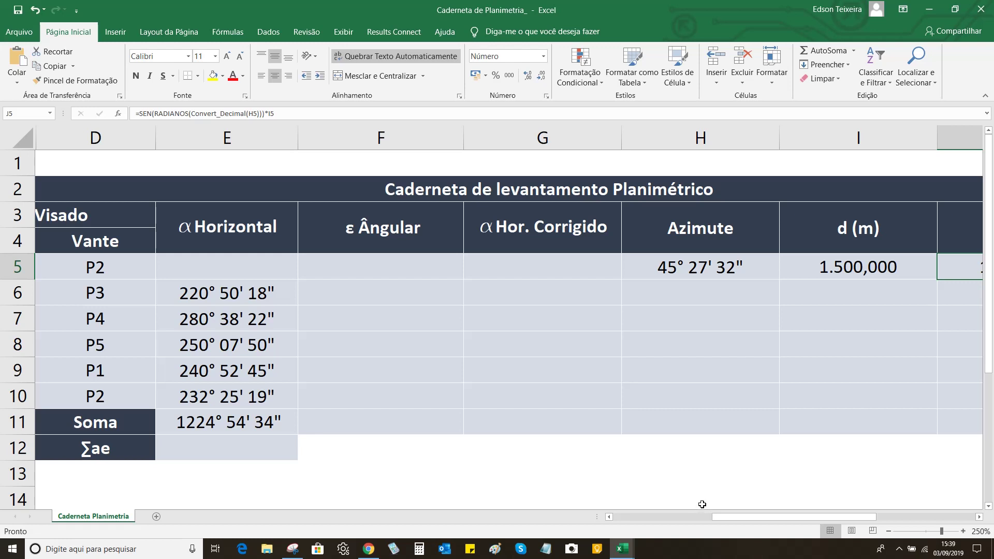
left_click_drag(747, 515, 711, 515)
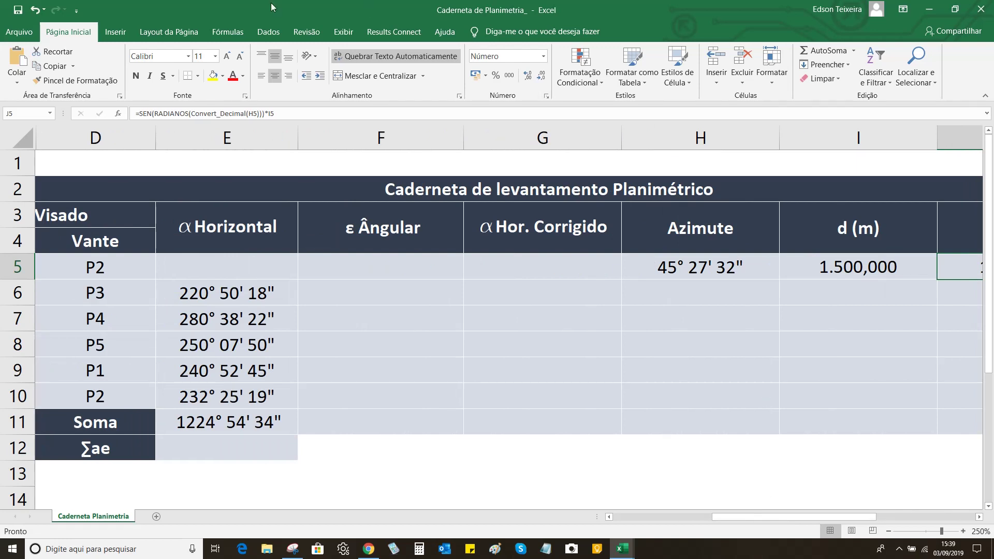